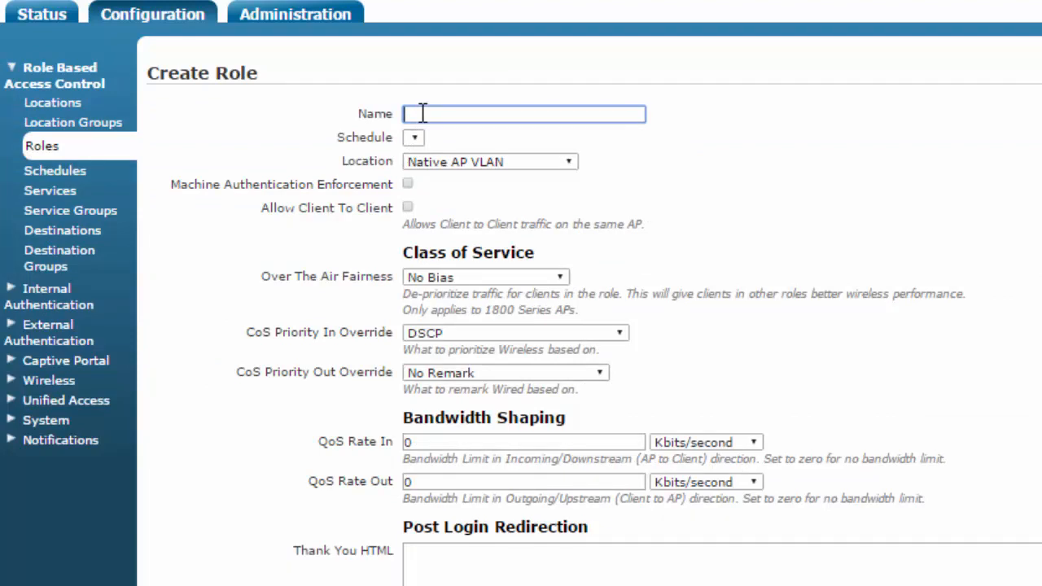
- Name the new role Quarantine and assign it the Guest location
text(q)
click(427, 137)
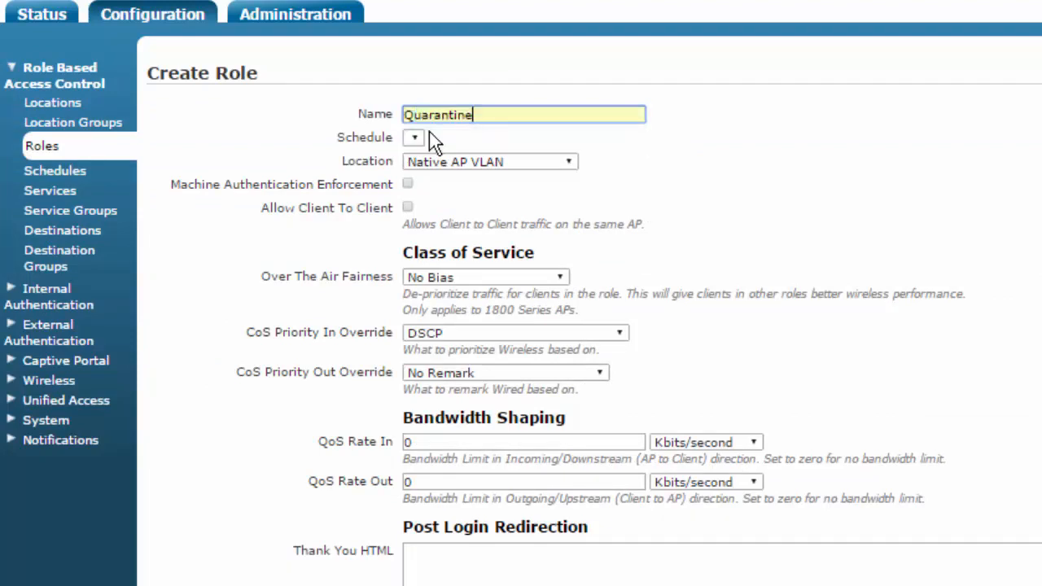
click(516, 163)
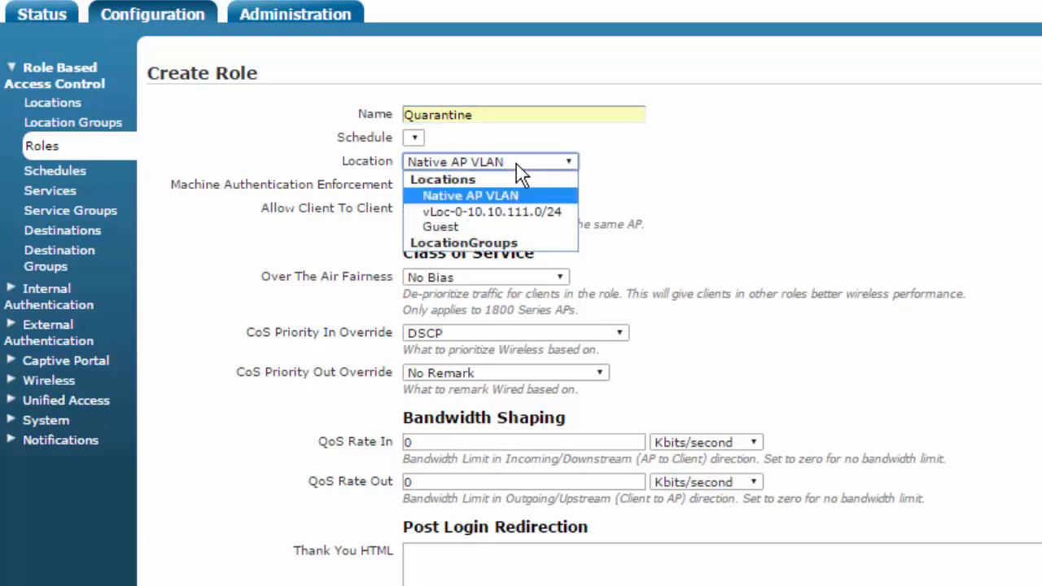
click(479, 228)
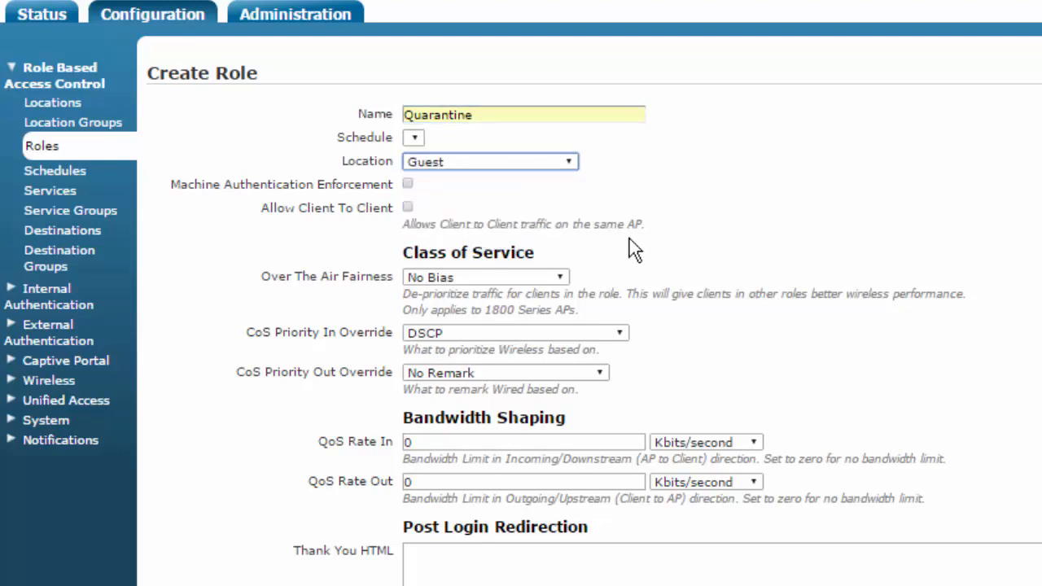
- Set both QoS Rate In and QoS Rate Out to 50 Kbits/second
scroll(772, 229, down, 1)
scroll(772, 237, down, 2)
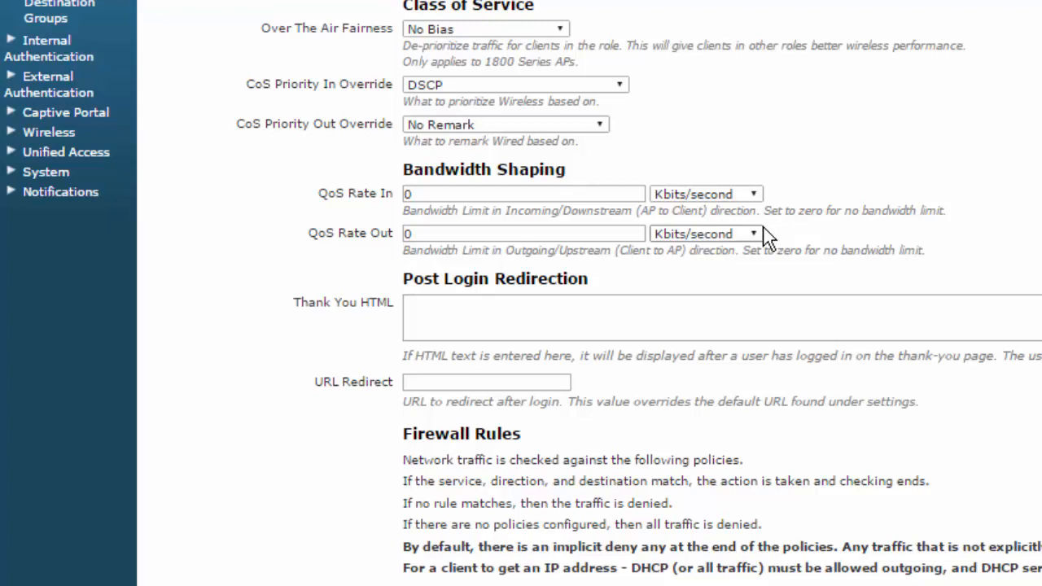
click(469, 197)
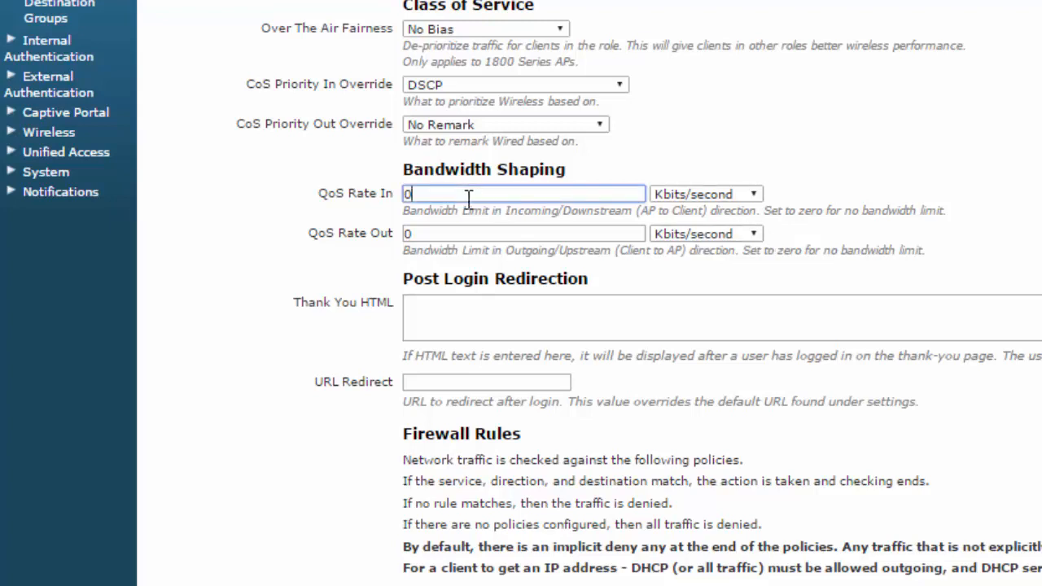
key(BackSpace)
text(50)
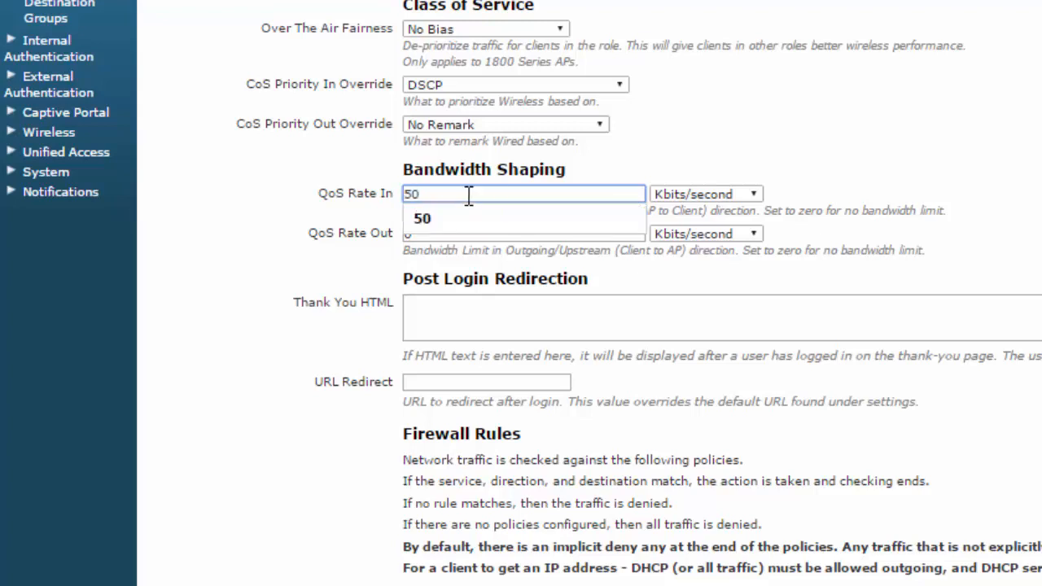
click(424, 220)
click(434, 233)
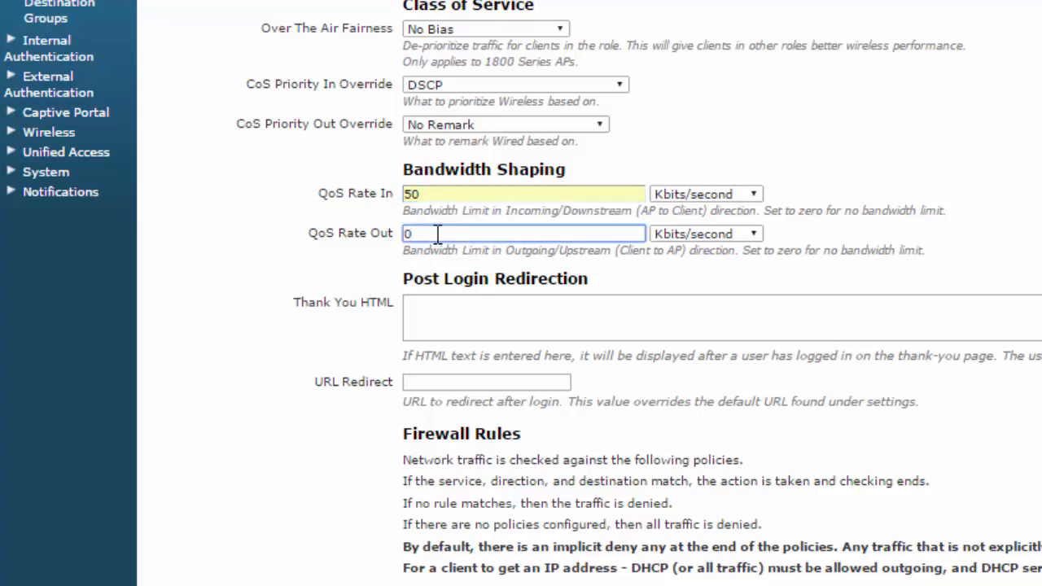
key(BackSpace)
text(50)
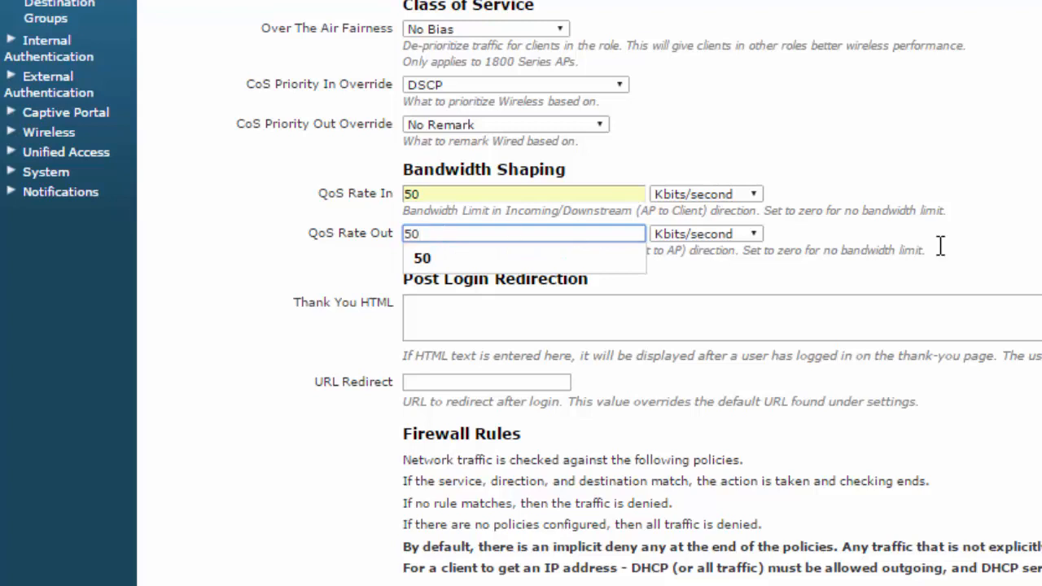
click(1028, 251)
- Make the first firewall rule Allow the DHCP service with destination Any
scroll(1028, 250, down, 3)
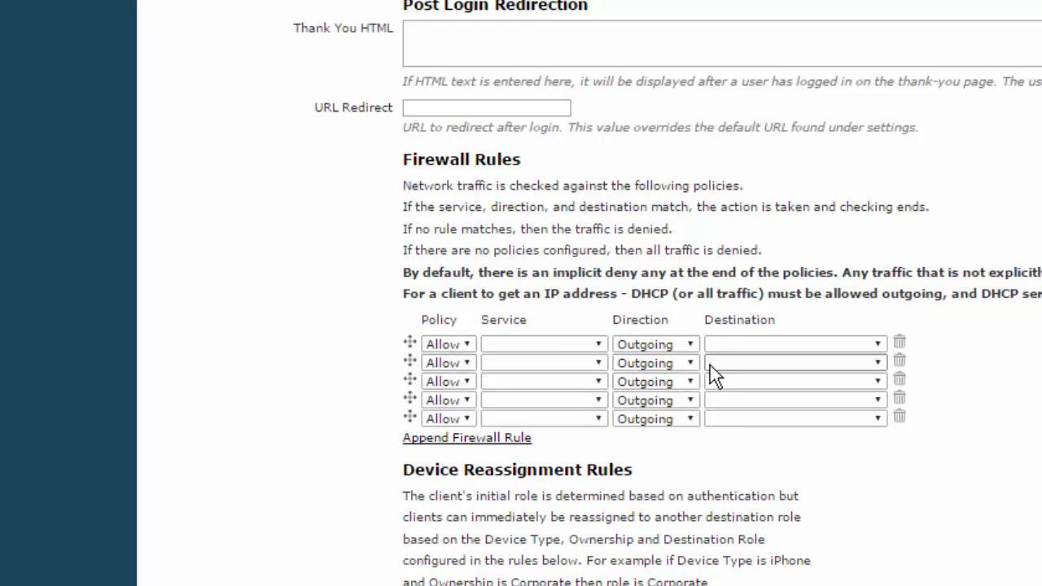
click(464, 345)
click(460, 380)
click(537, 346)
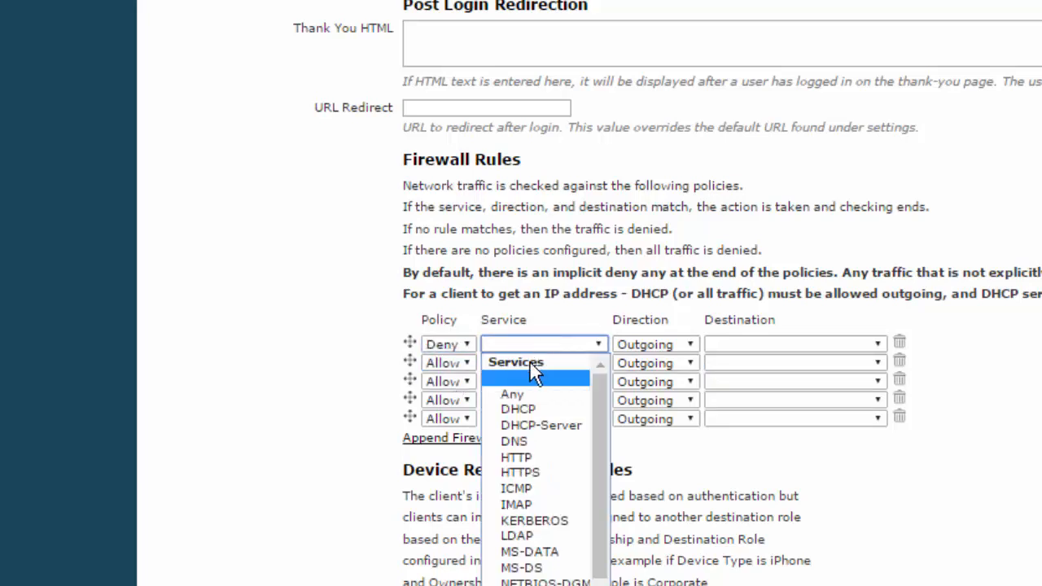
click(516, 390)
click(634, 346)
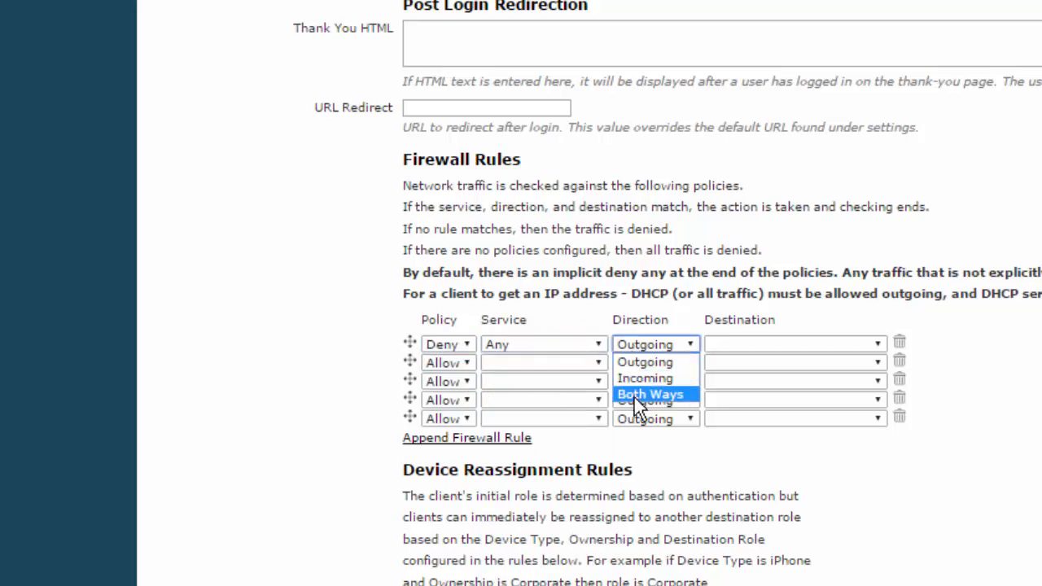
click(635, 398)
click(743, 346)
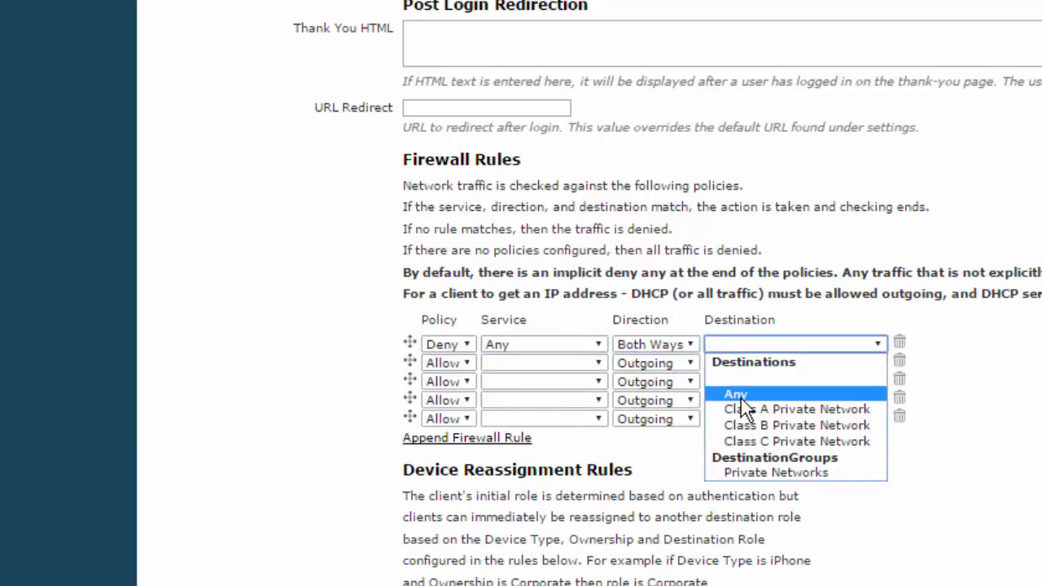
click(741, 398)
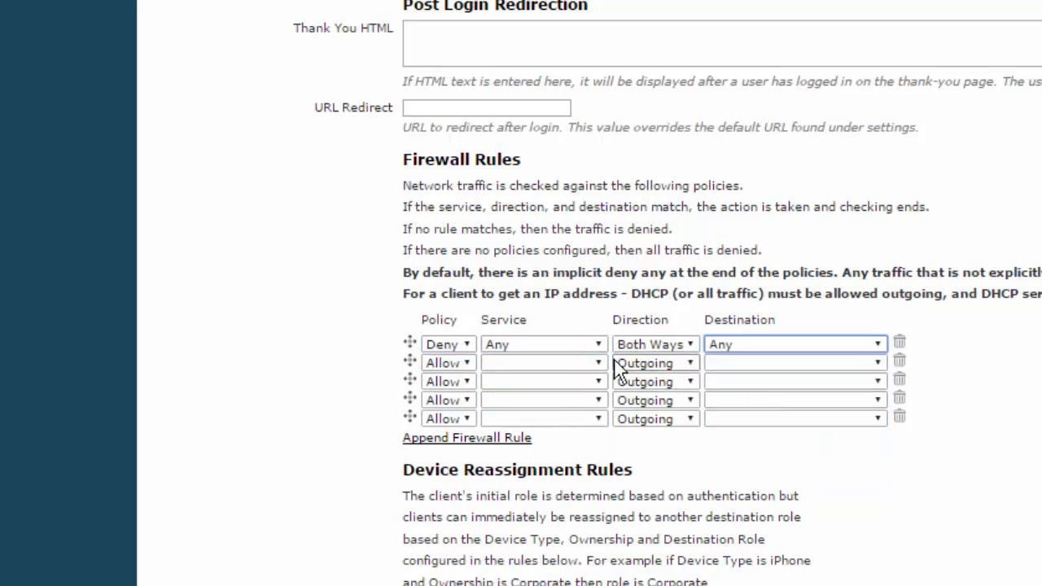
click(470, 345)
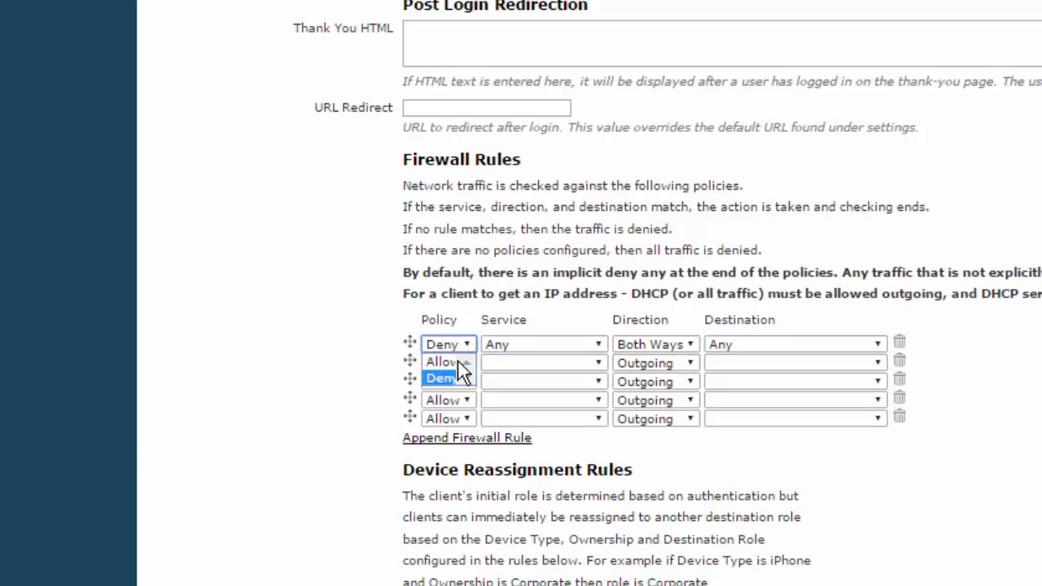
click(446, 362)
click(577, 350)
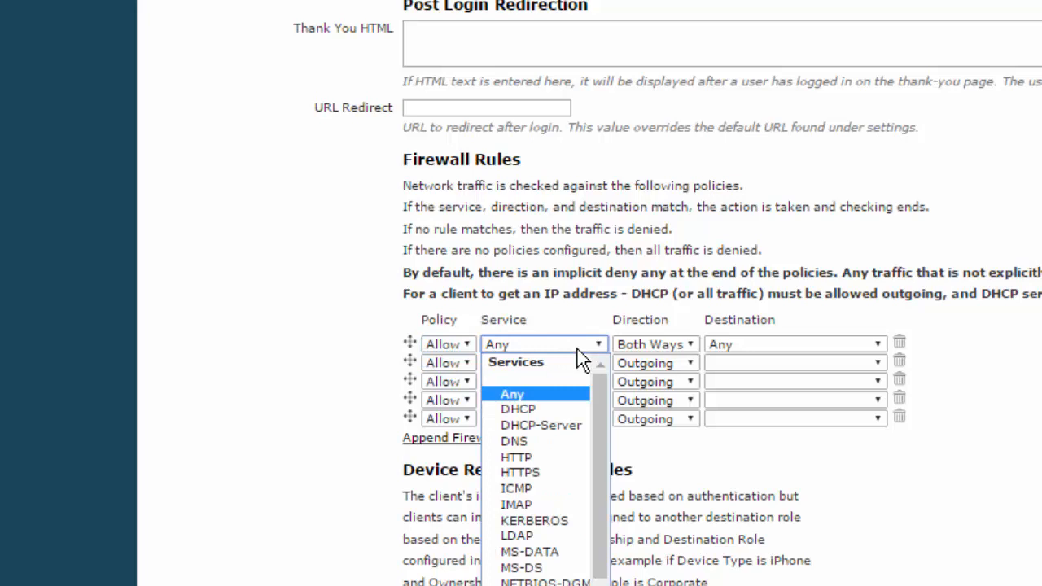
click(532, 409)
- Set rules two to four to DNS, HTTP and HTTPS, and the first rule's direction to Outgoing
click(535, 365)
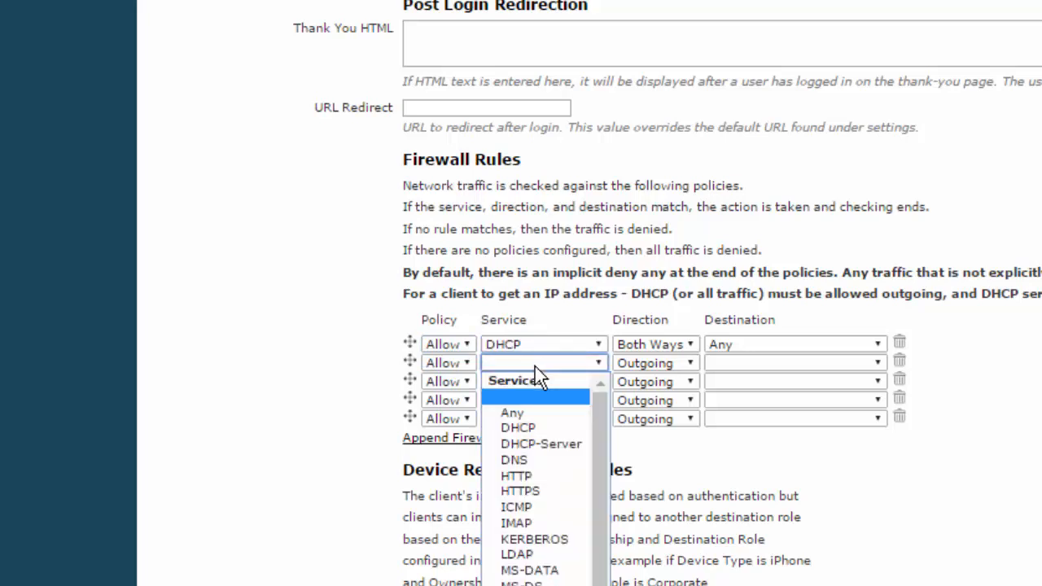
click(525, 460)
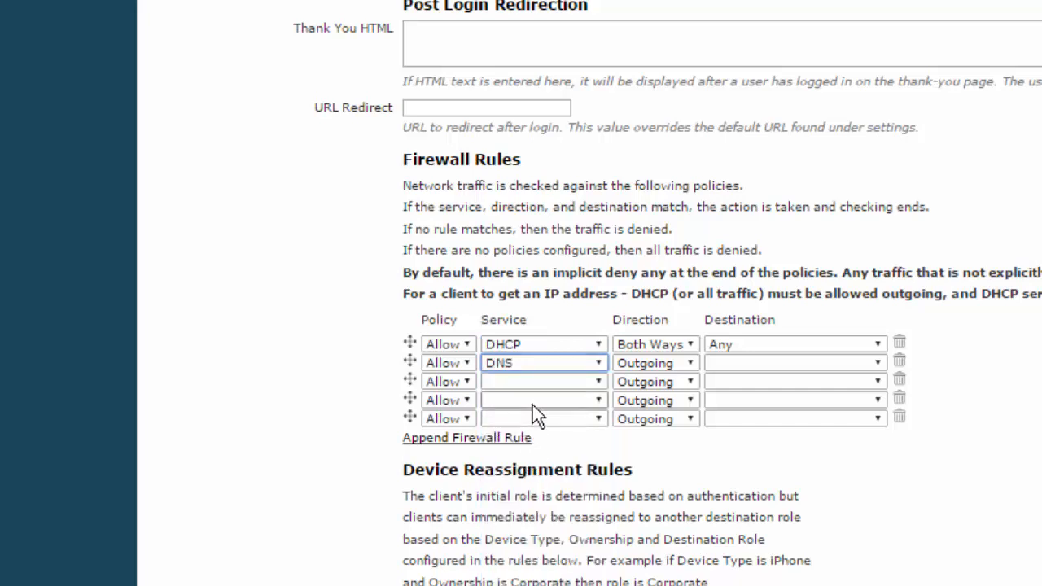
click(531, 382)
click(517, 495)
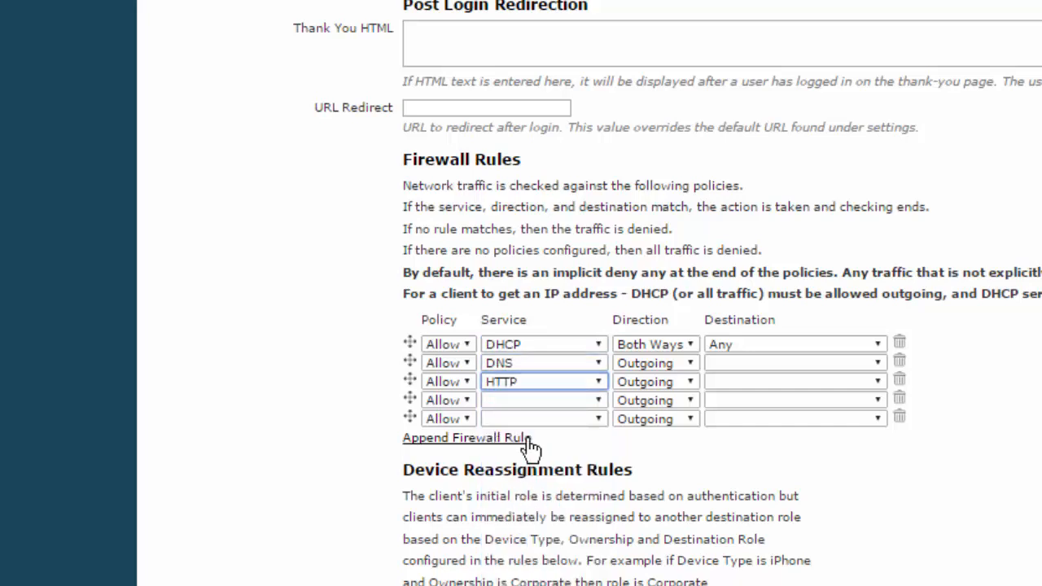
click(527, 400)
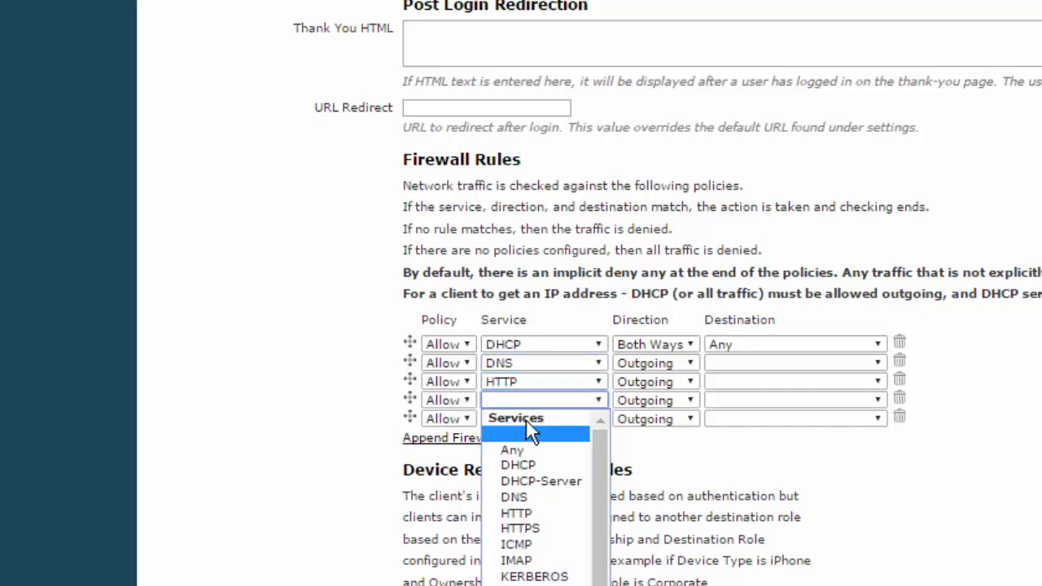
click(525, 529)
click(677, 345)
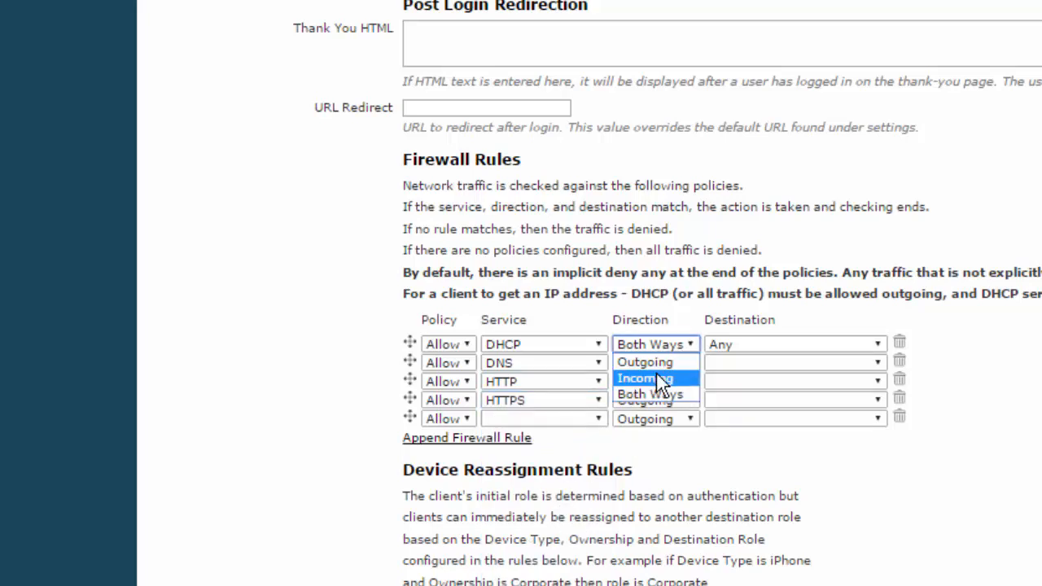
click(662, 364)
- Set the fifth rule to the DHCP-Server service with Incoming direction
click(548, 421)
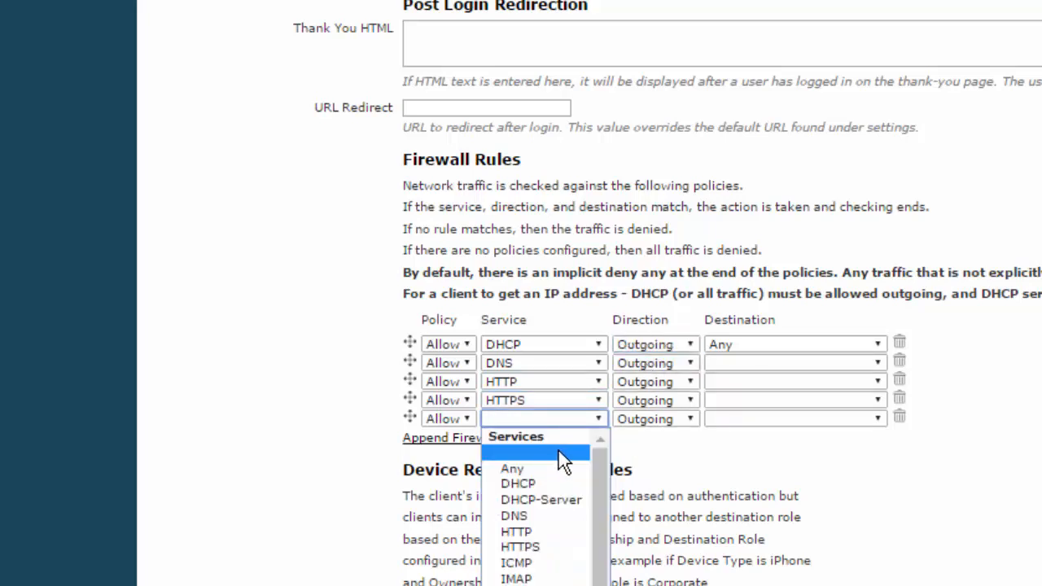
click(558, 499)
click(662, 421)
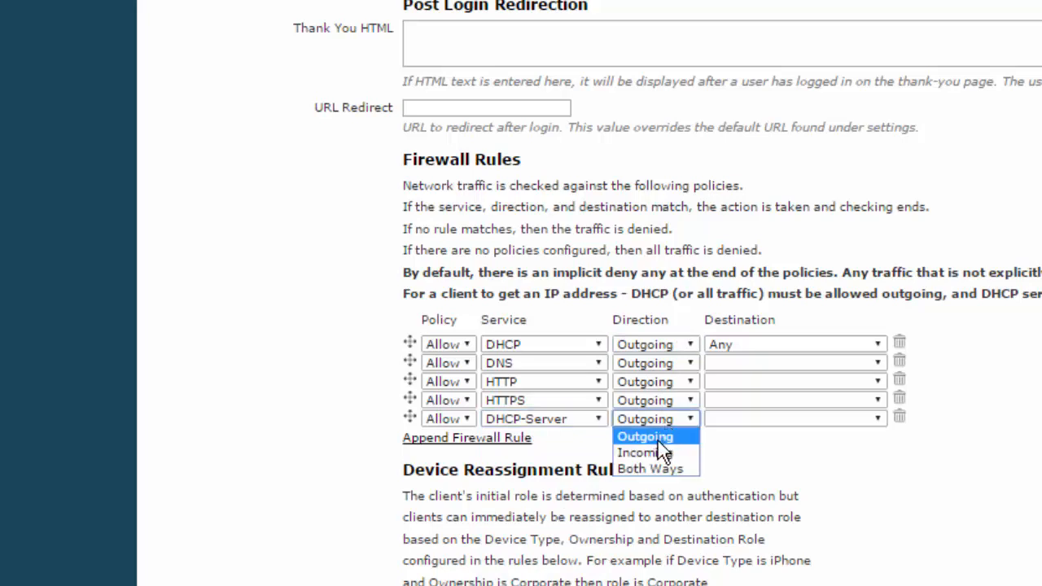
click(664, 453)
- Set the destination of rules two through five to Any
click(747, 363)
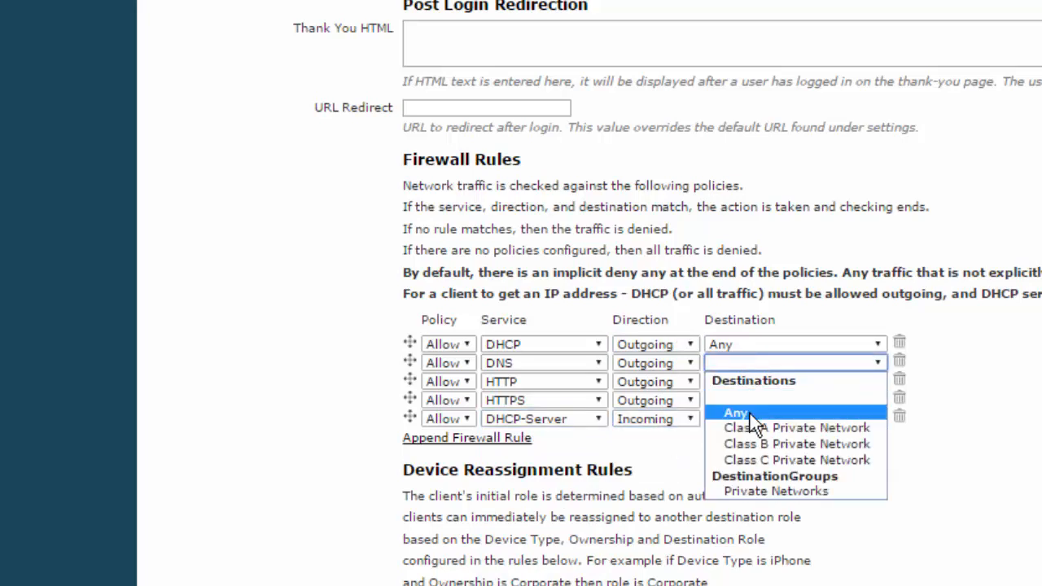
click(749, 413)
click(748, 382)
click(747, 431)
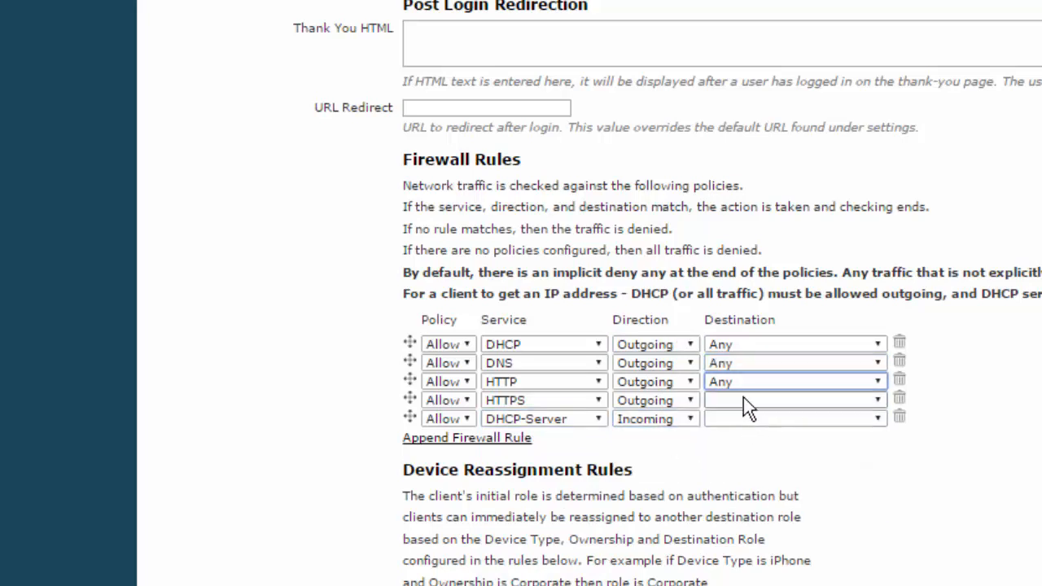
click(744, 399)
click(738, 451)
click(746, 420)
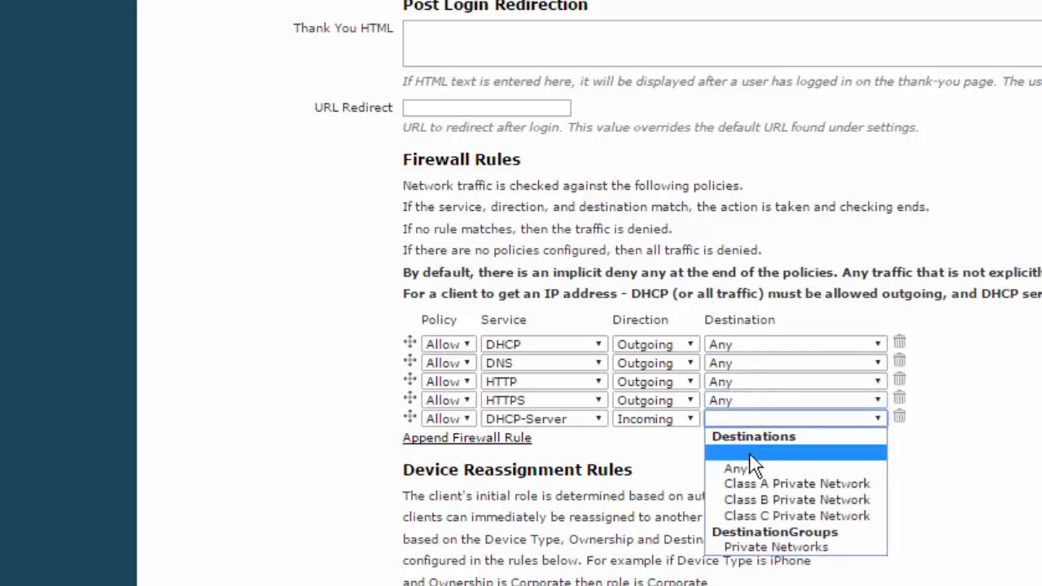
click(744, 469)
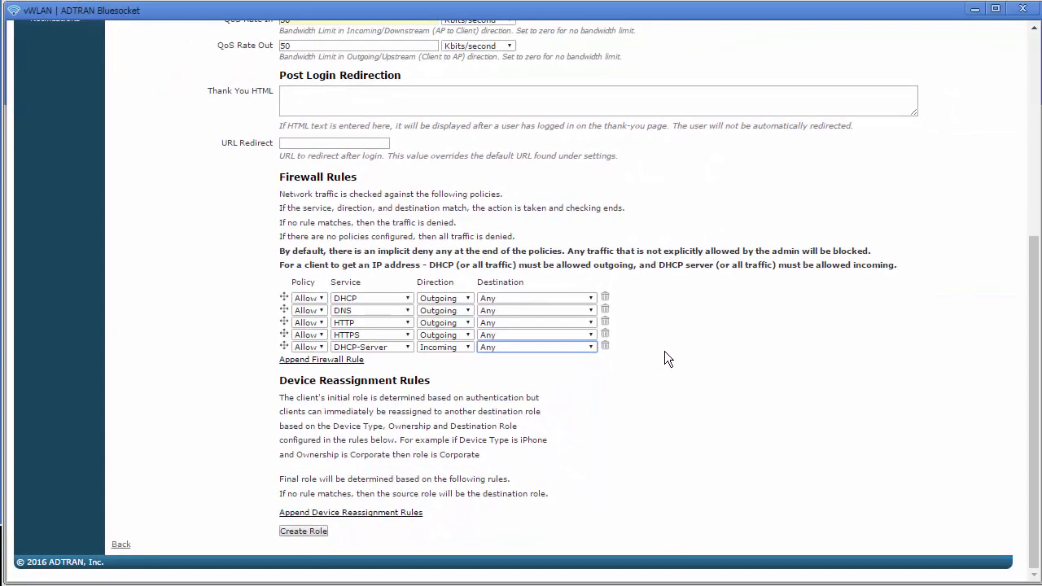
- Save the Quarantine role with Create Role
click(314, 532)
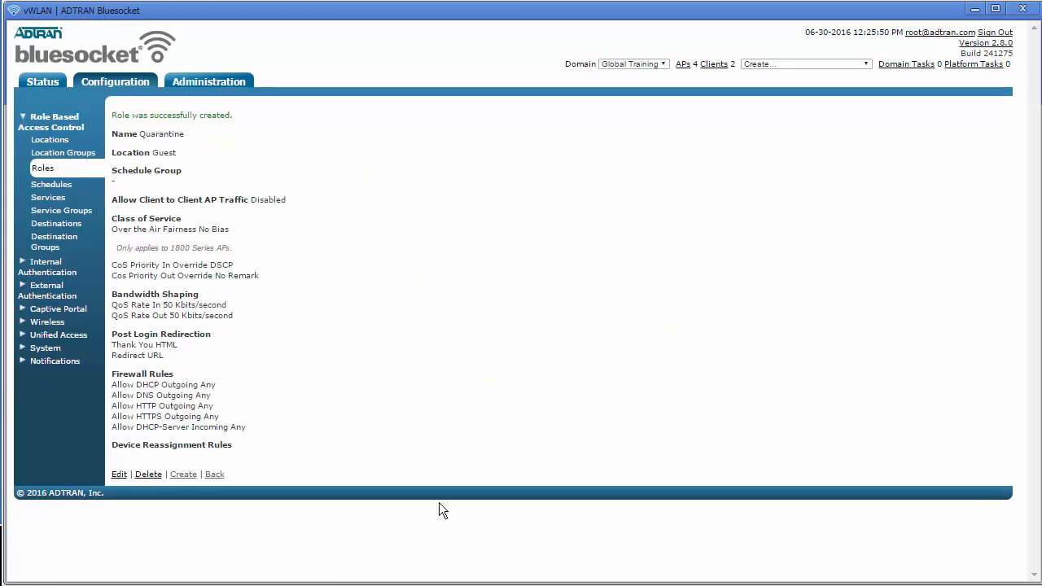
- Run the 'Must apply configuration to APs' task from the domain admin tasks
click(905, 64)
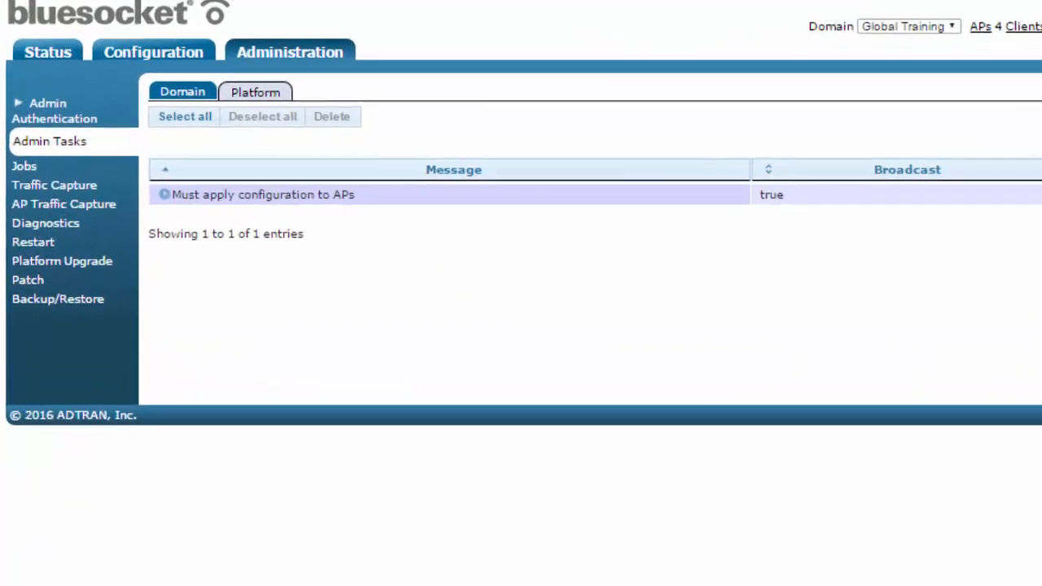
click(166, 199)
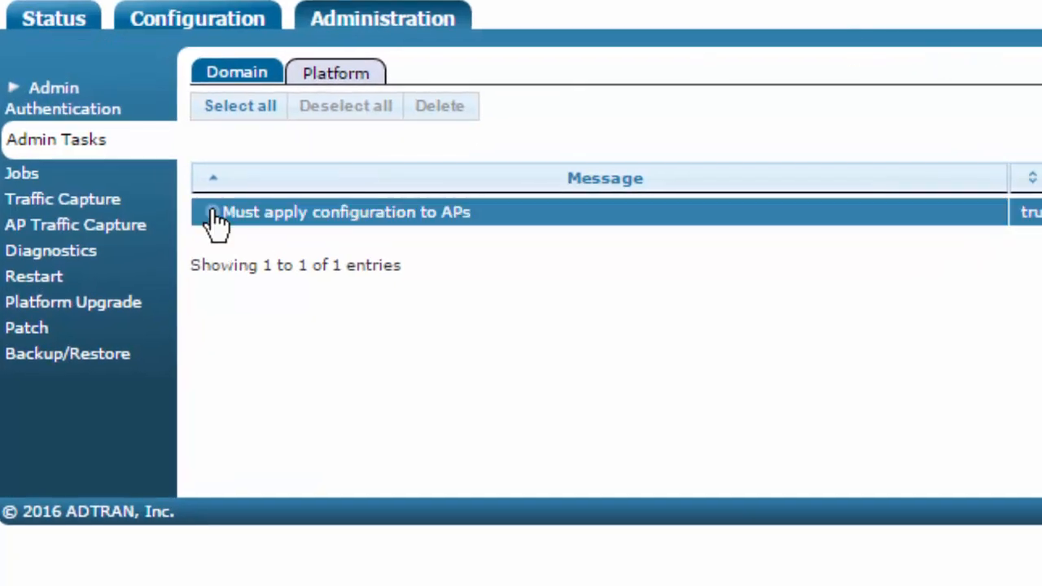
click(214, 212)
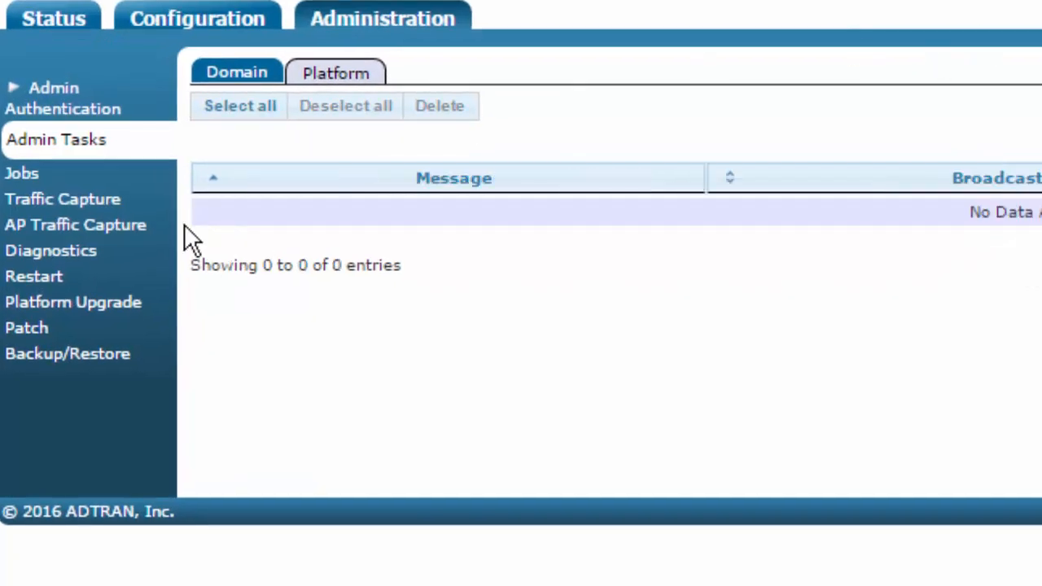
- Copy the Android client's MAC address from Status > Clients, then return to Configuration
click(62, 31)
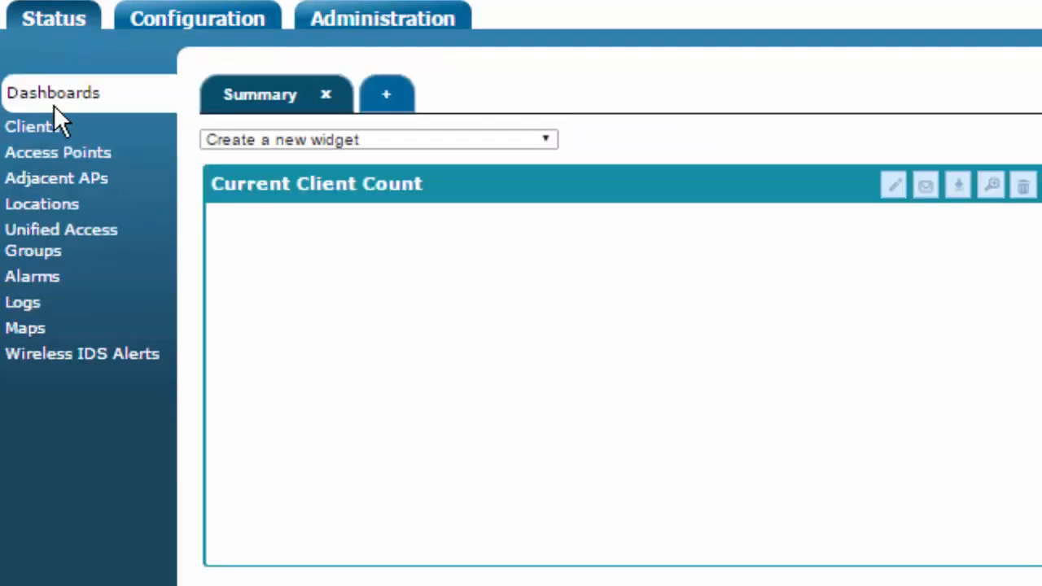
click(55, 129)
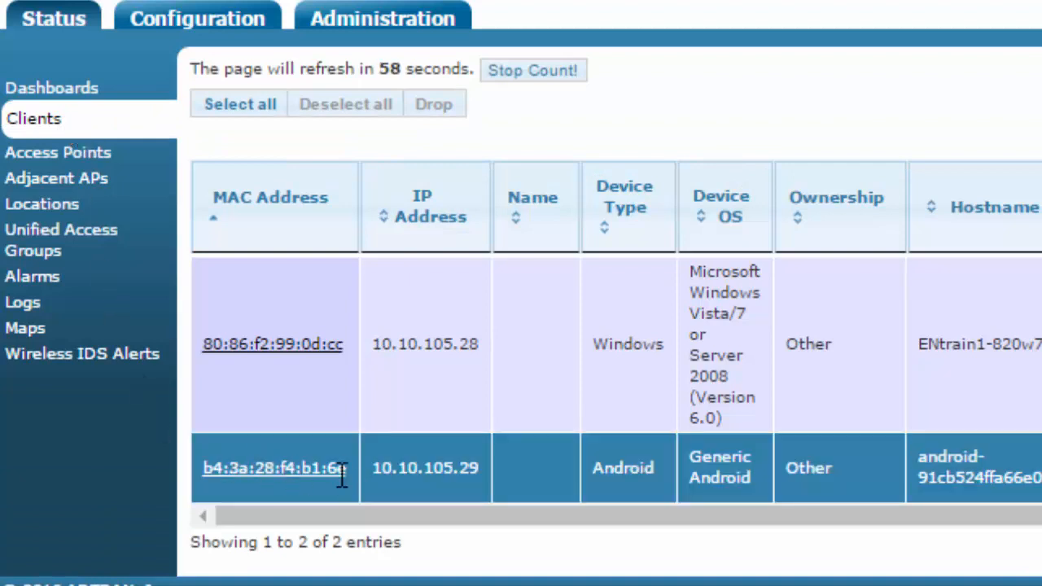
drag(345, 470, 205, 482)
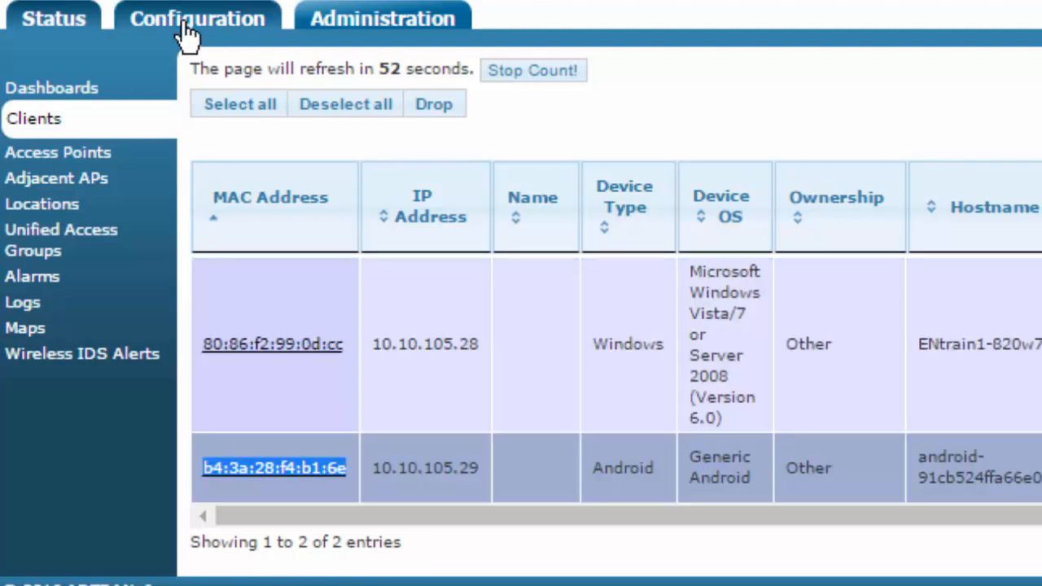
click(184, 27)
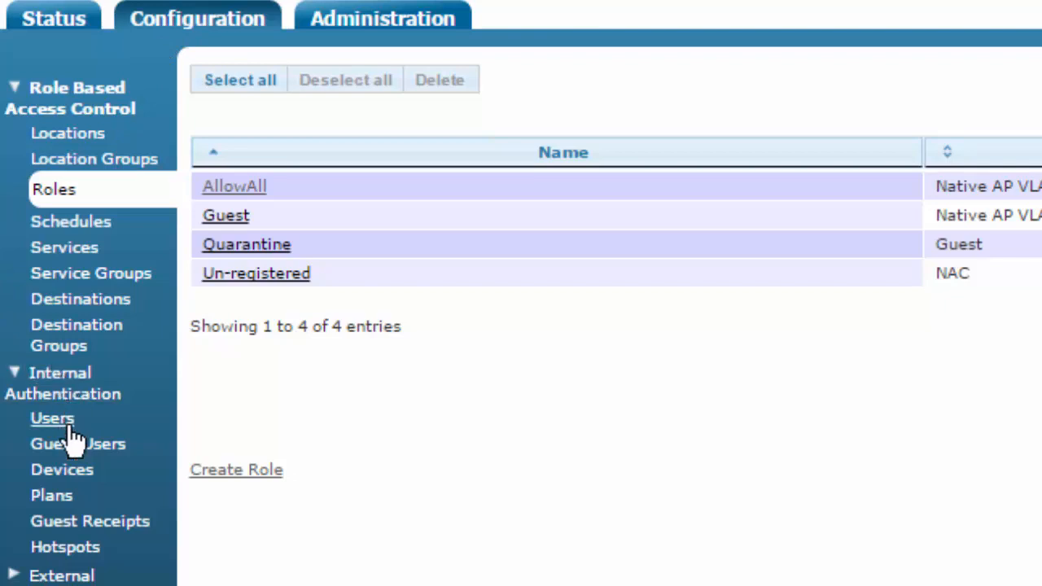
- Create device UnknownUser with the Android client's MAC address and the Quarantine role
click(64, 472)
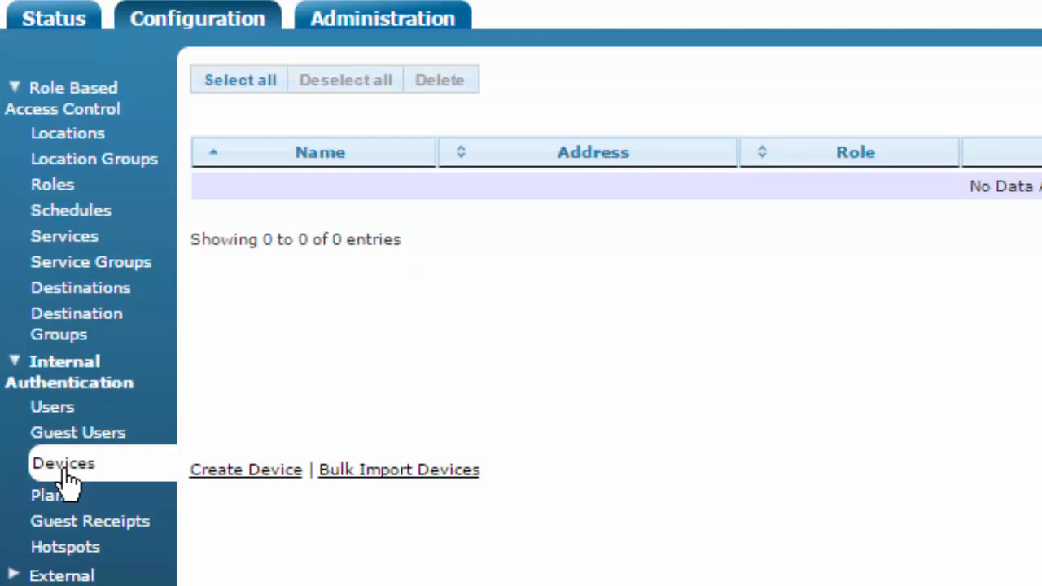
click(266, 472)
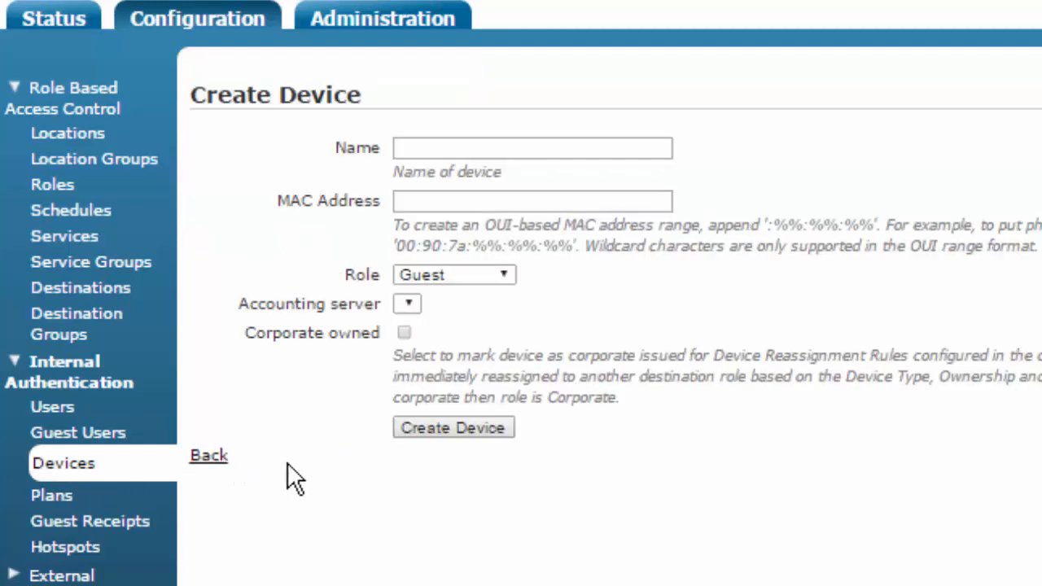
click(448, 150)
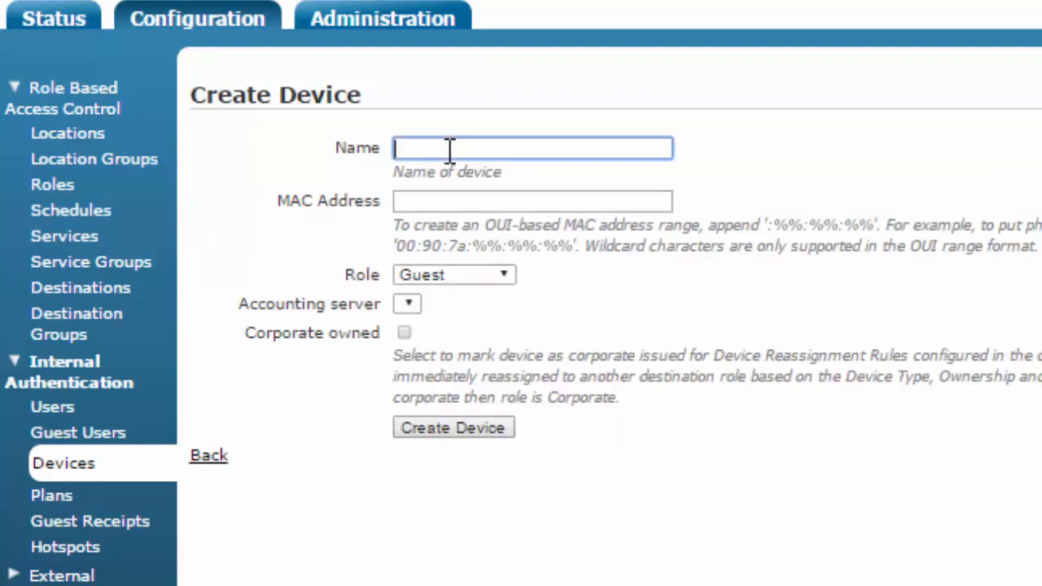
text(u)
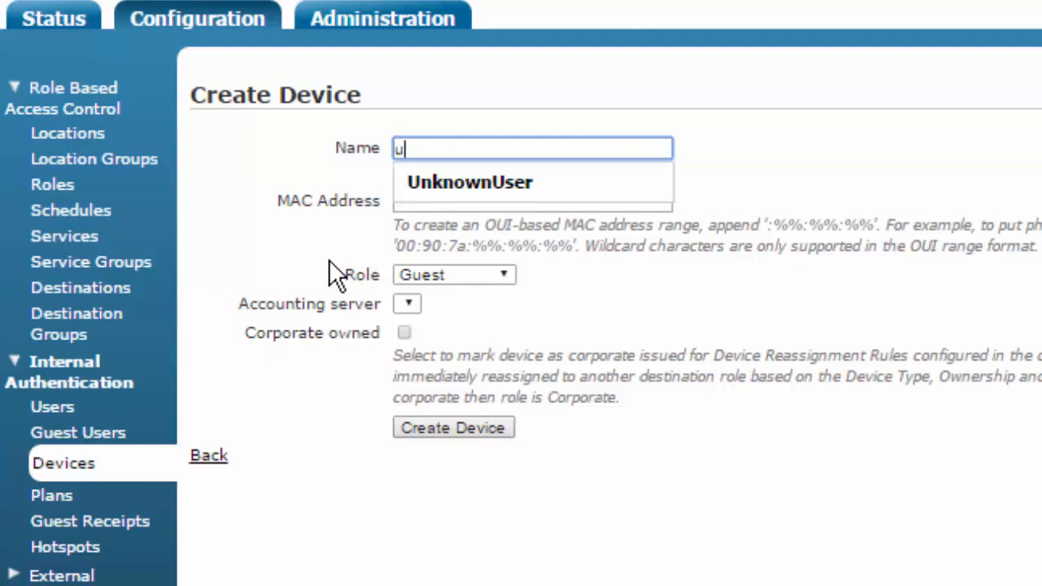
click(440, 183)
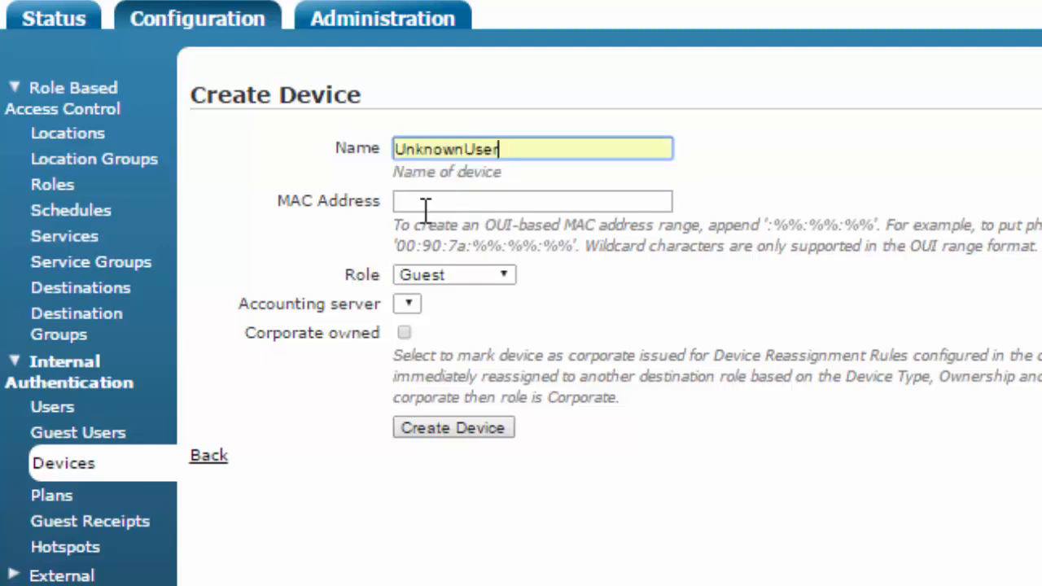
click(424, 204)
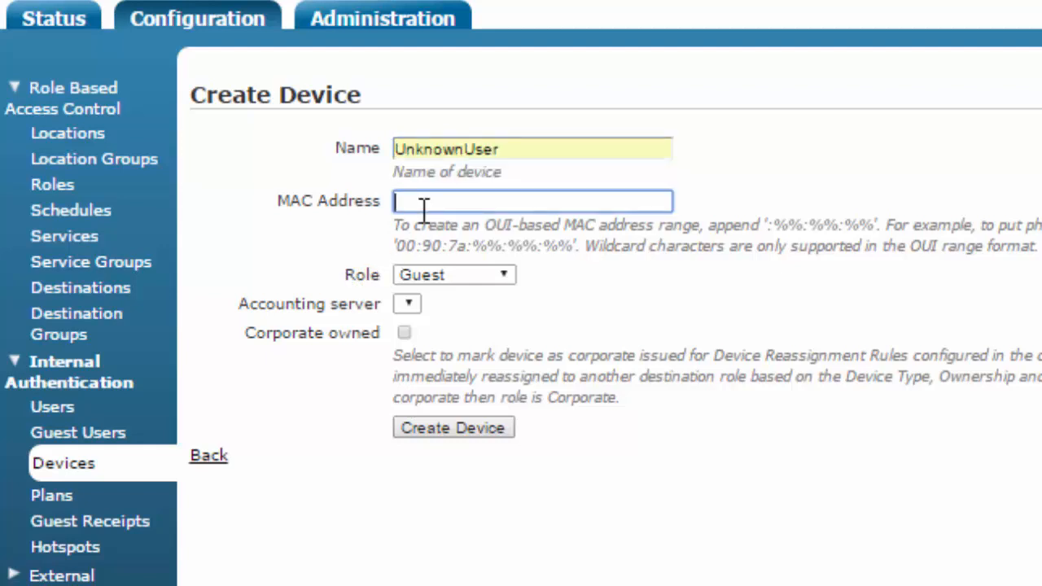
click(532, 249)
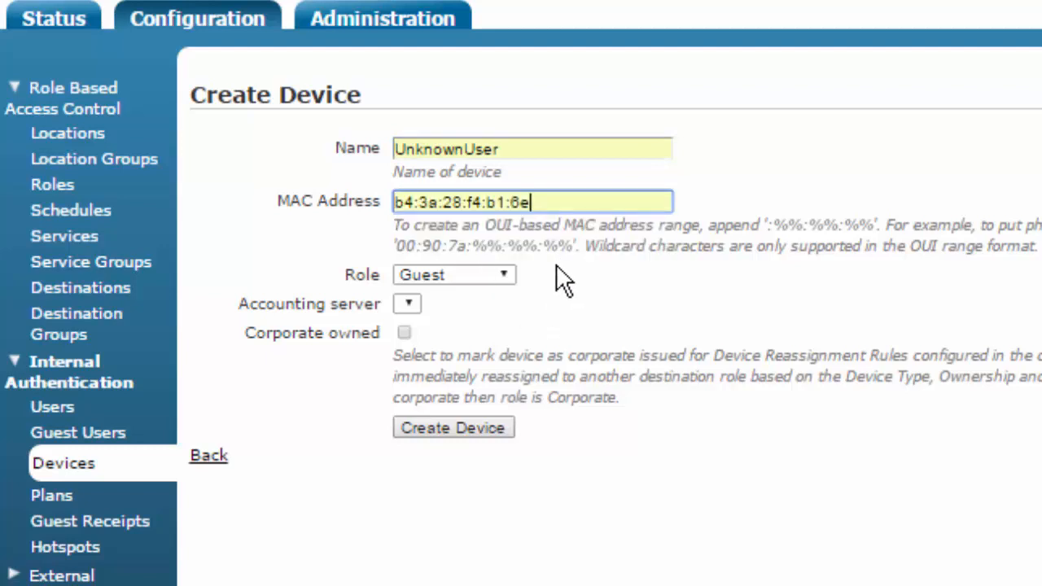
click(495, 276)
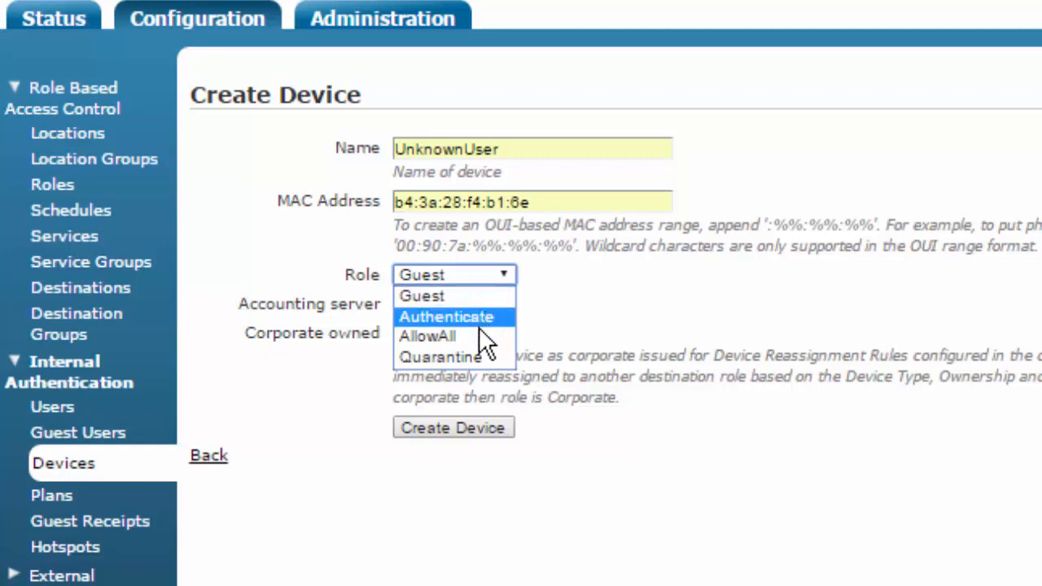
click(464, 357)
click(470, 423)
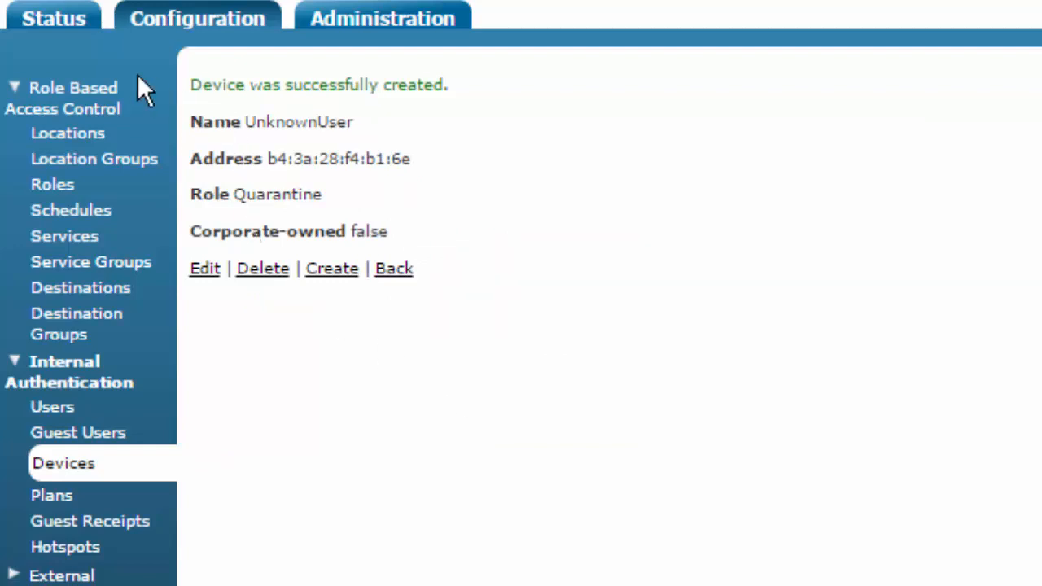
- Check in Status > Clients that the Android client shows UnknownUser, Device Auth and Quarantine
click(54, 20)
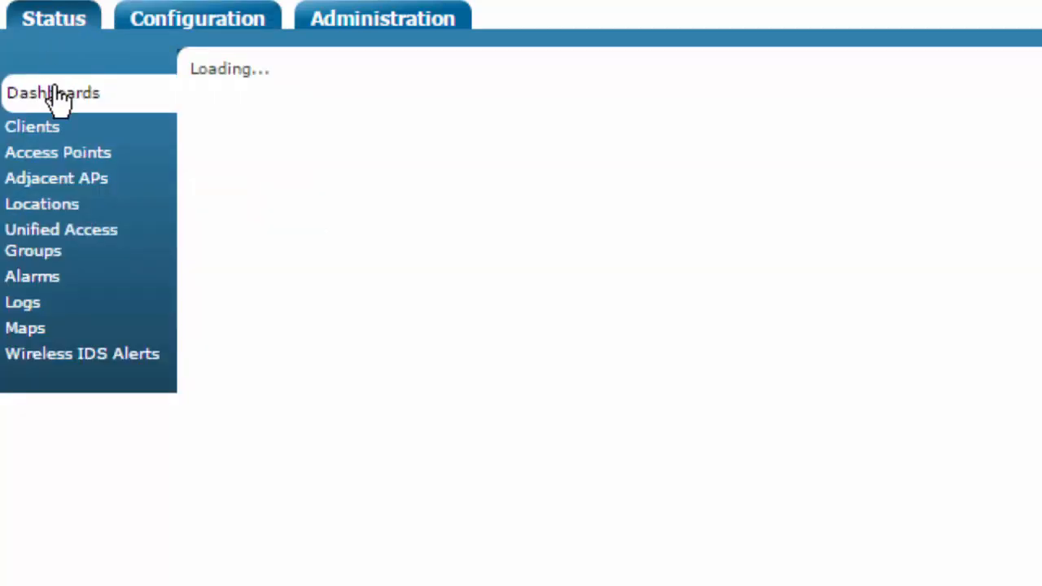
click(39, 131)
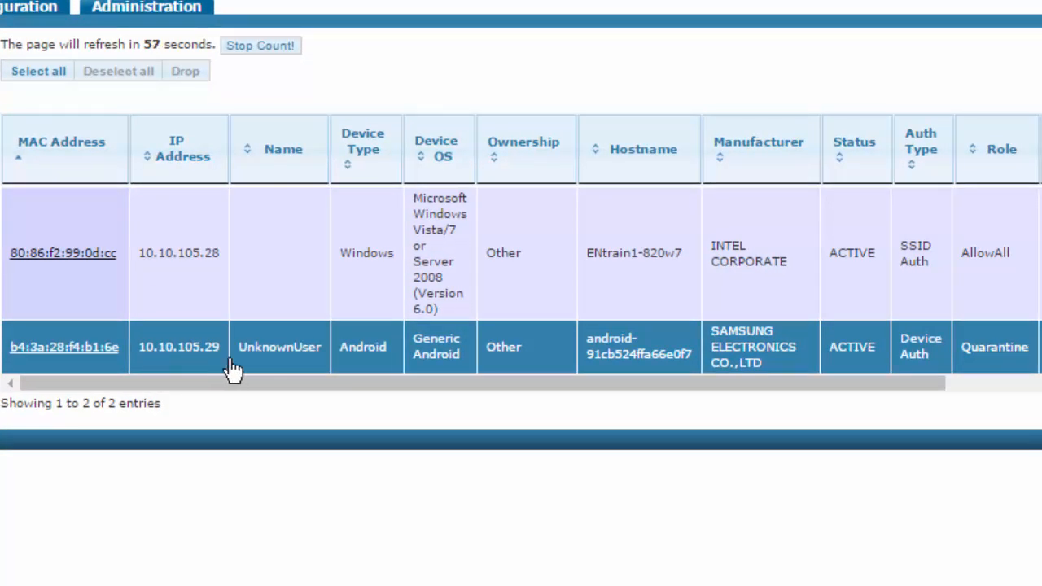
drag(233, 367, 325, 363)
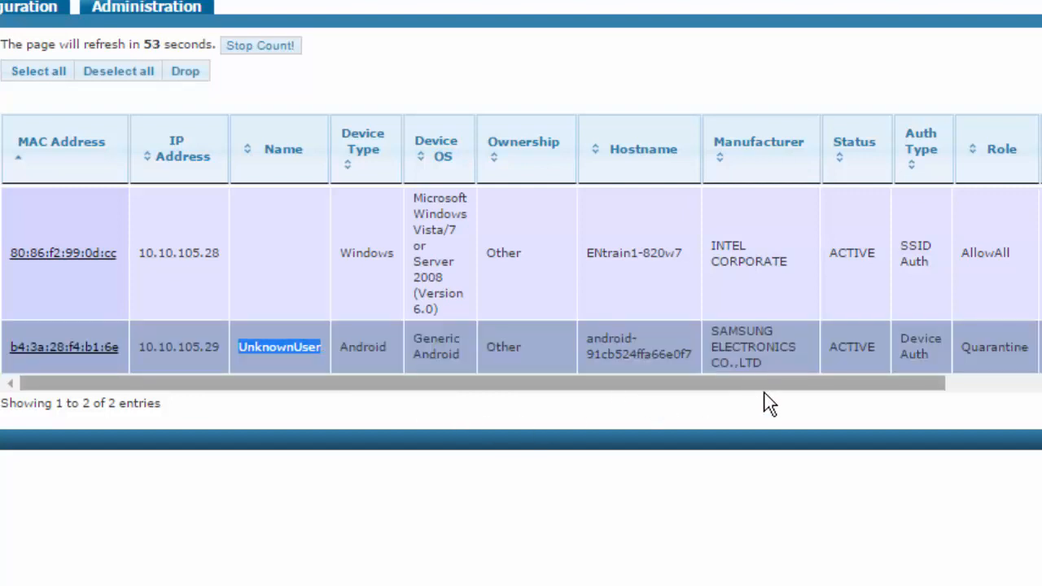
drag(930, 365, 1017, 358)
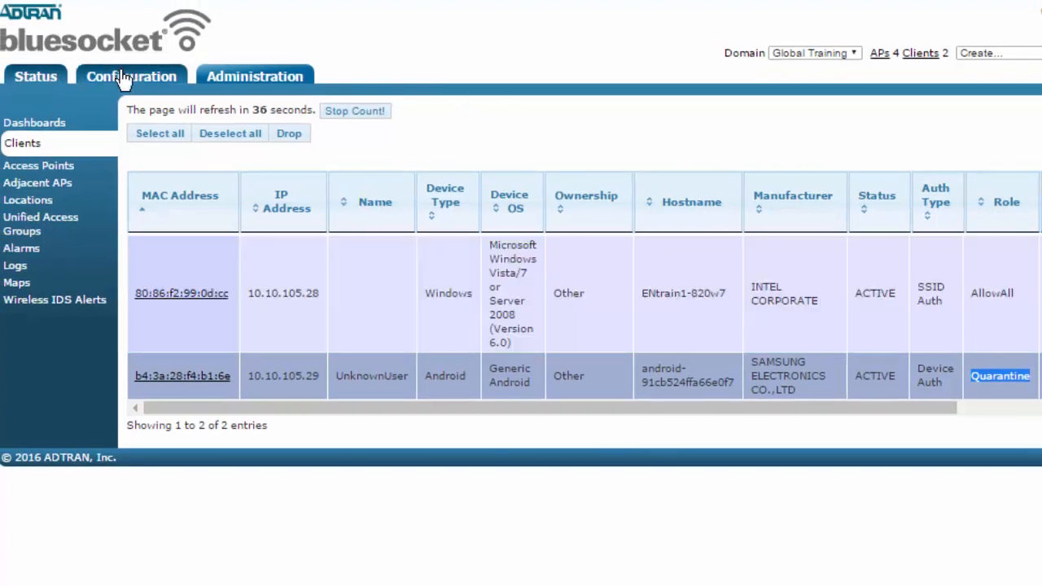
- Delete the UnknownUser entry from Configuration > Devices and confirm
click(122, 74)
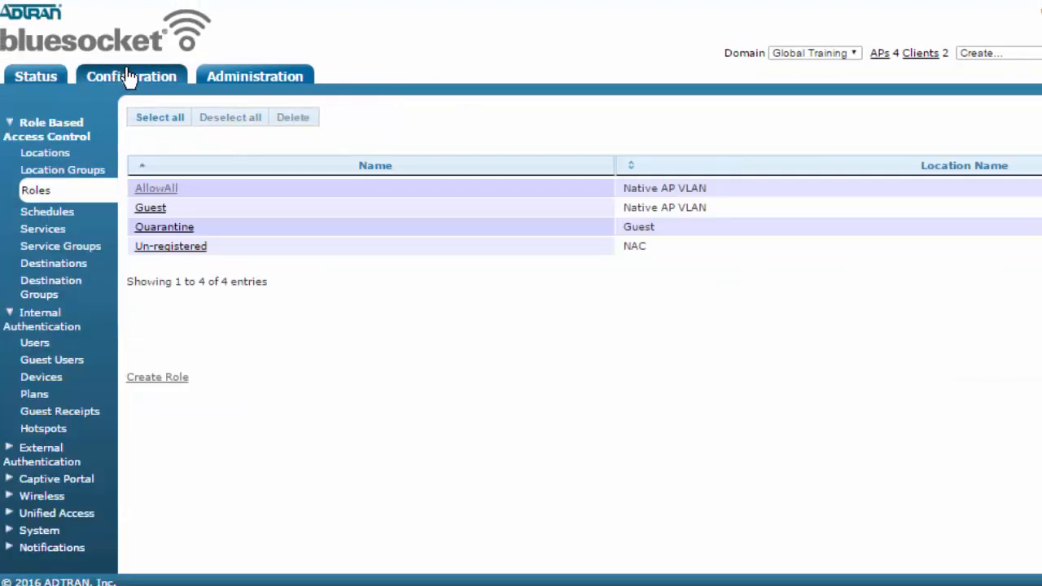
click(52, 381)
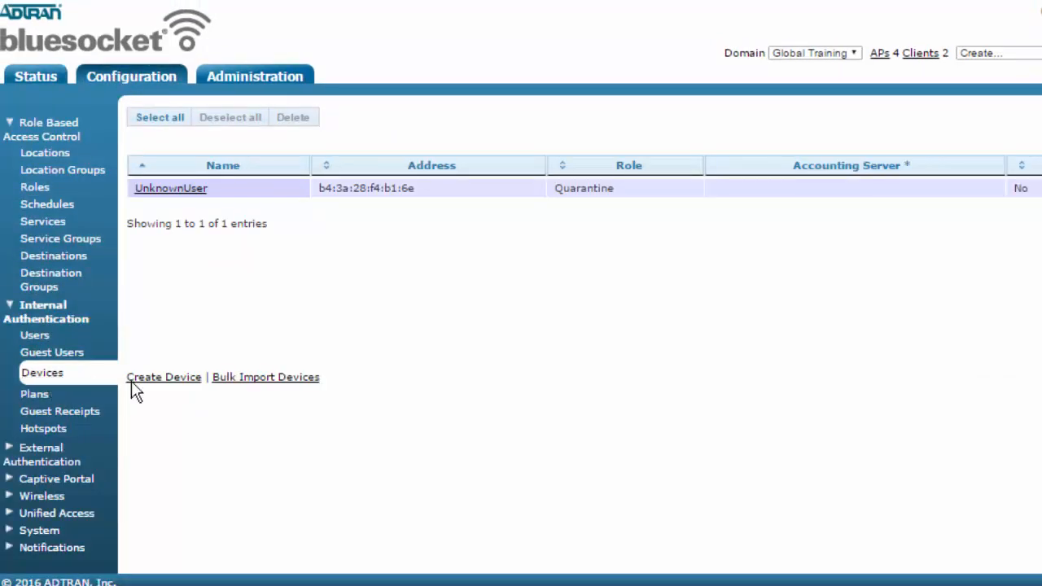
click(412, 196)
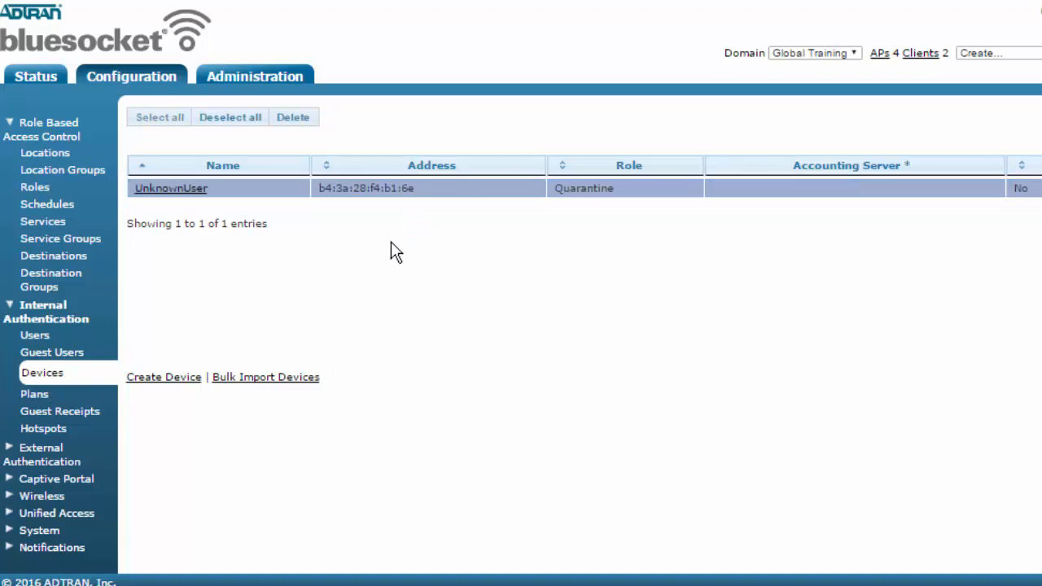
click(297, 120)
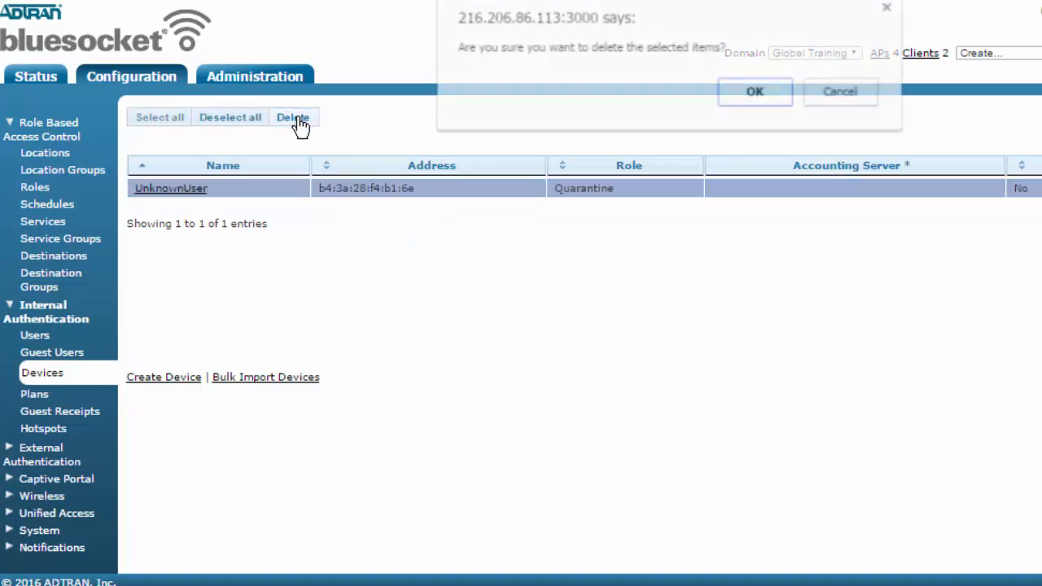
click(751, 92)
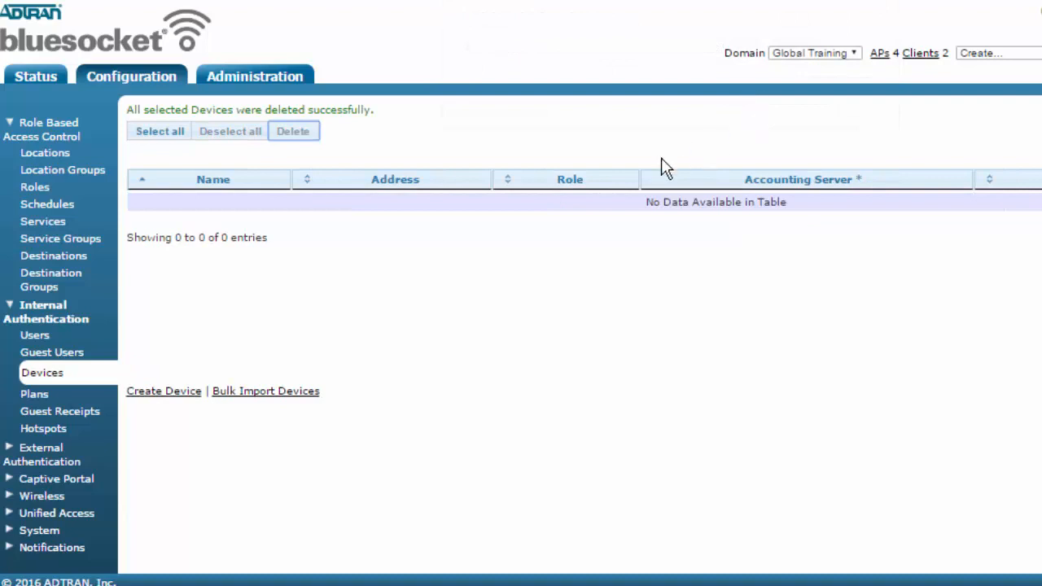
- Check in Status > Clients that the Android client now shows SSID Auth and Guest role
click(39, 82)
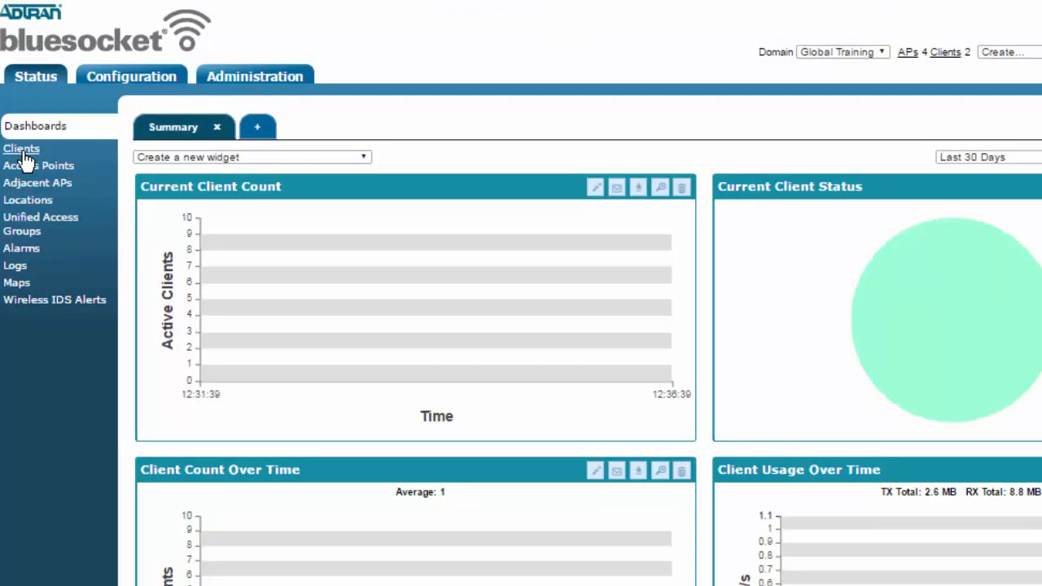
click(22, 150)
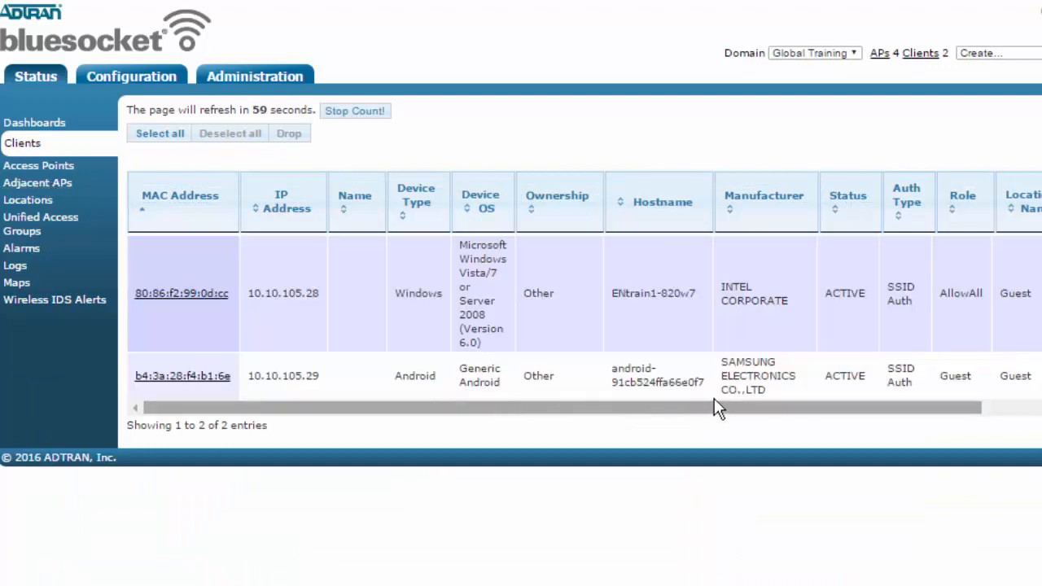
drag(916, 395, 885, 373)
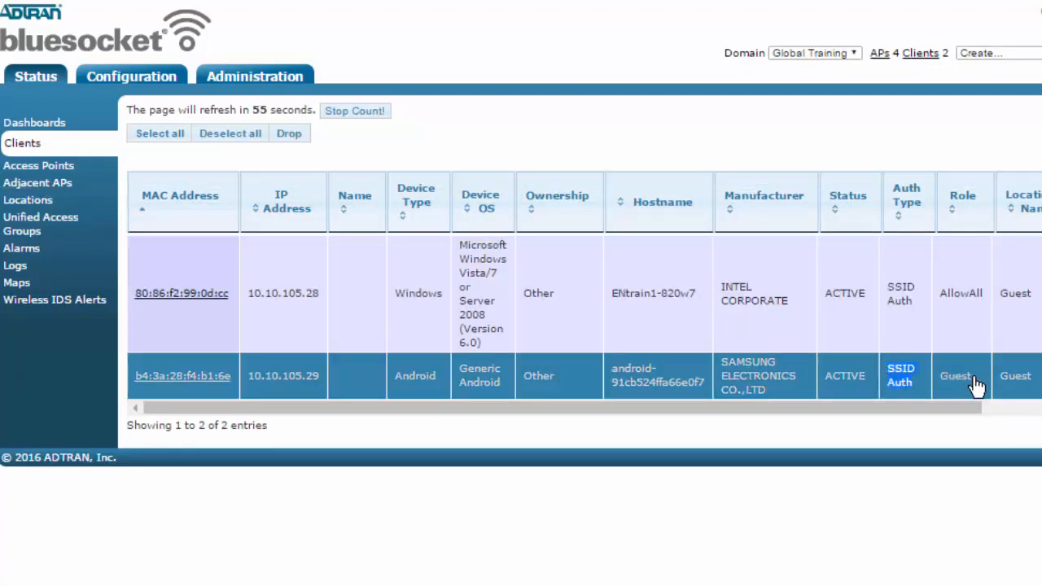
drag(977, 383, 950, 392)
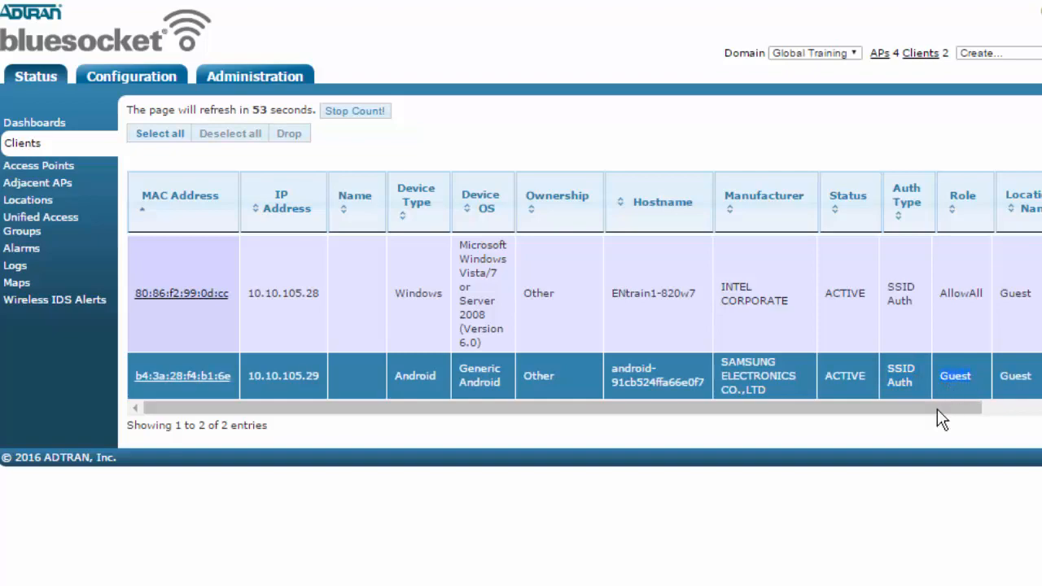